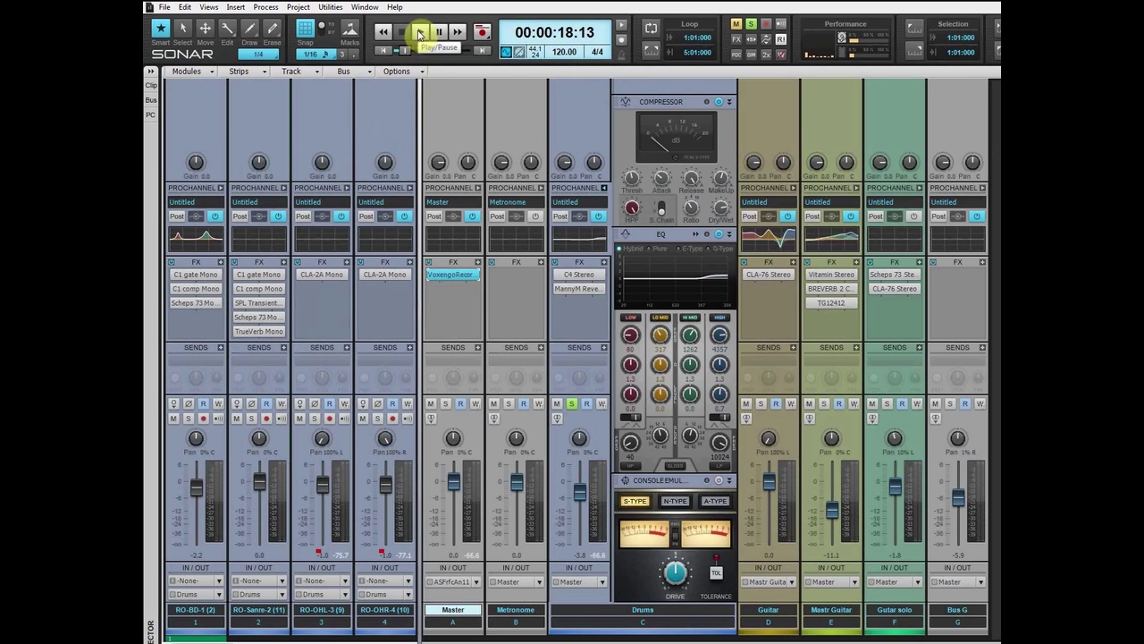
# Play the soloed Drums bus for several seconds to hear the drum mix, and stop playback
pyautogui.click(420, 33)
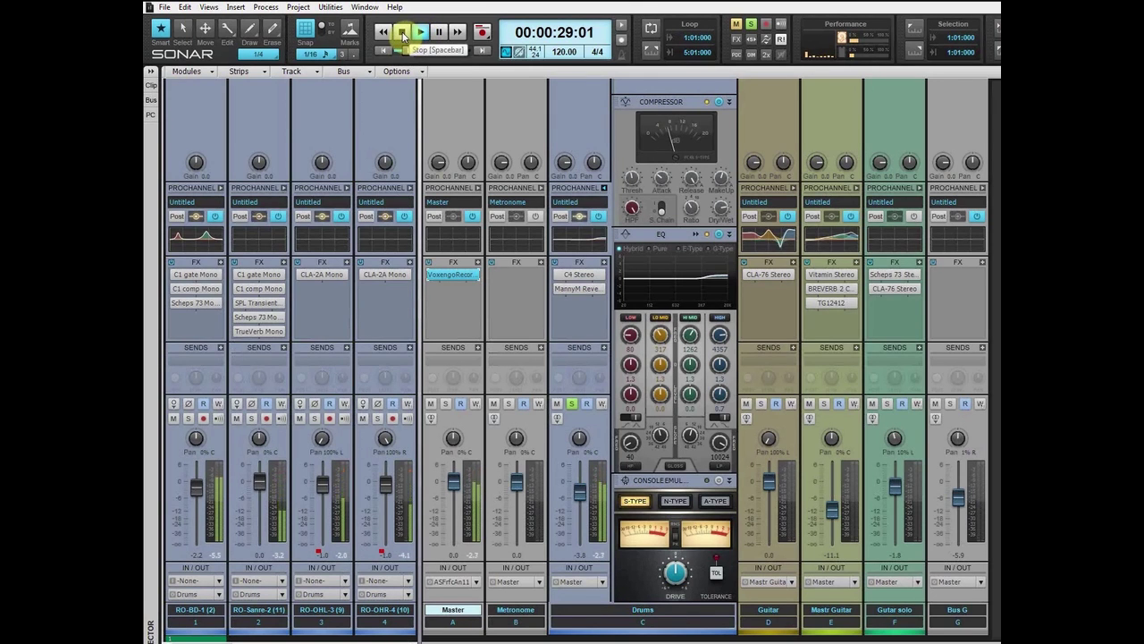
pyautogui.click(402, 34)
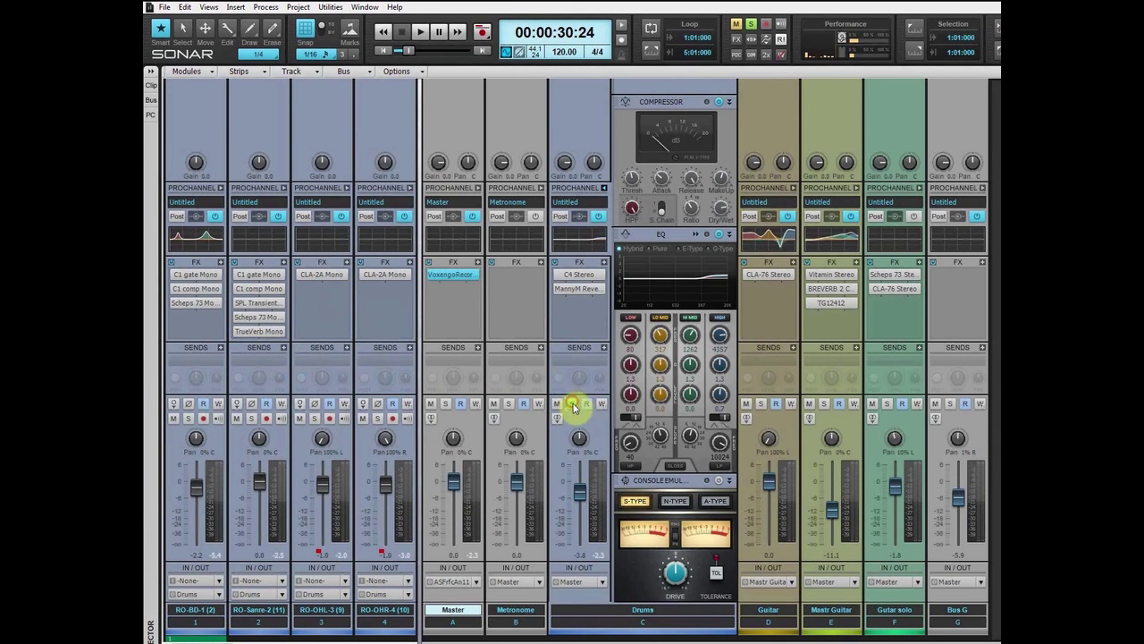
# Solo the RO-BD-1 kick instead of the Drums bus, bypass the Drums bus processing, and play the kick without and with its effects
pyautogui.click(188, 418)
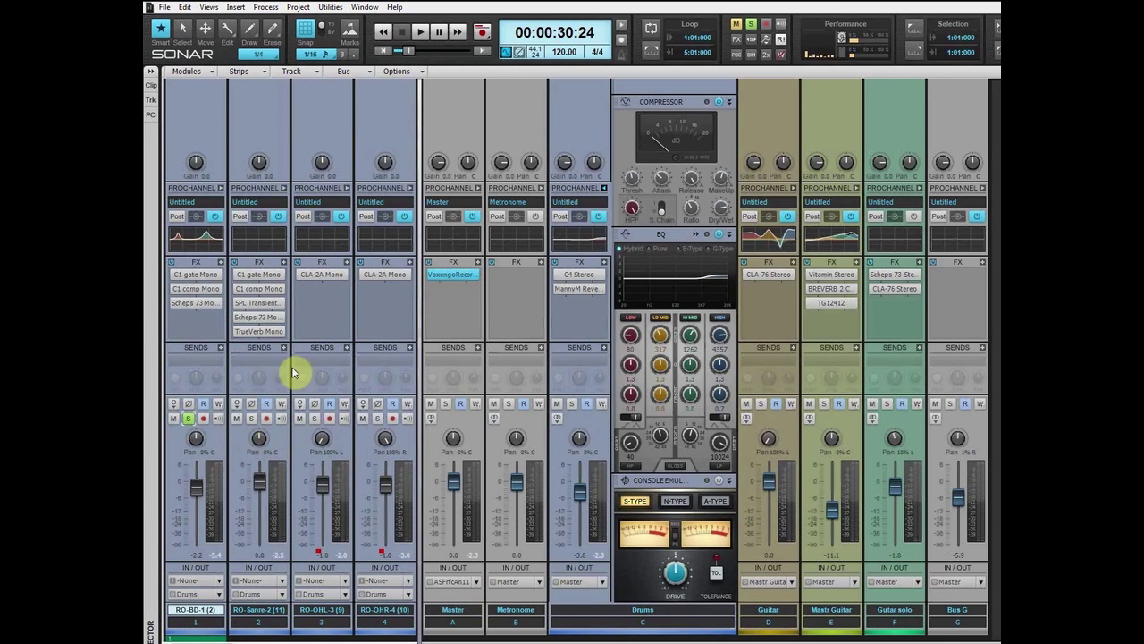
pyautogui.click(574, 286)
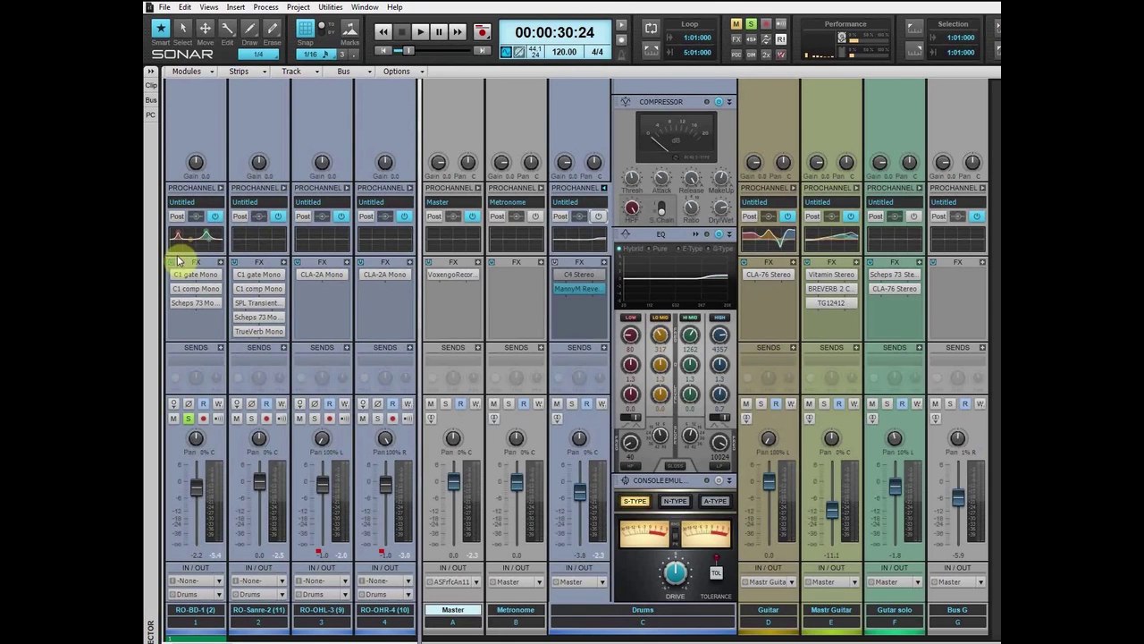
pyautogui.click(177, 272)
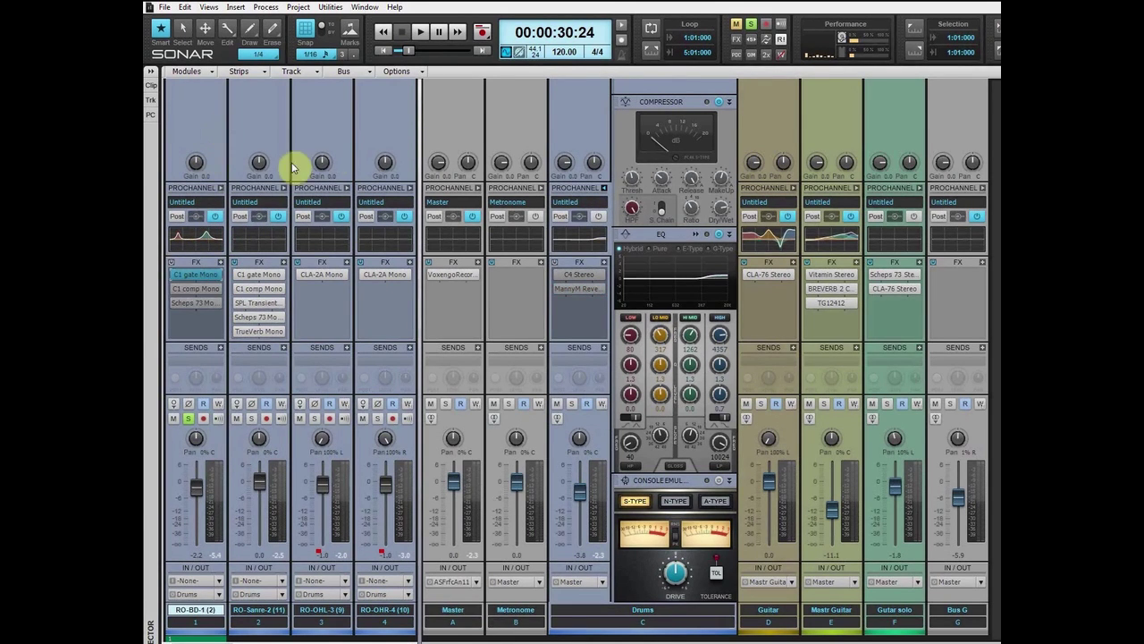
pyautogui.click(420, 32)
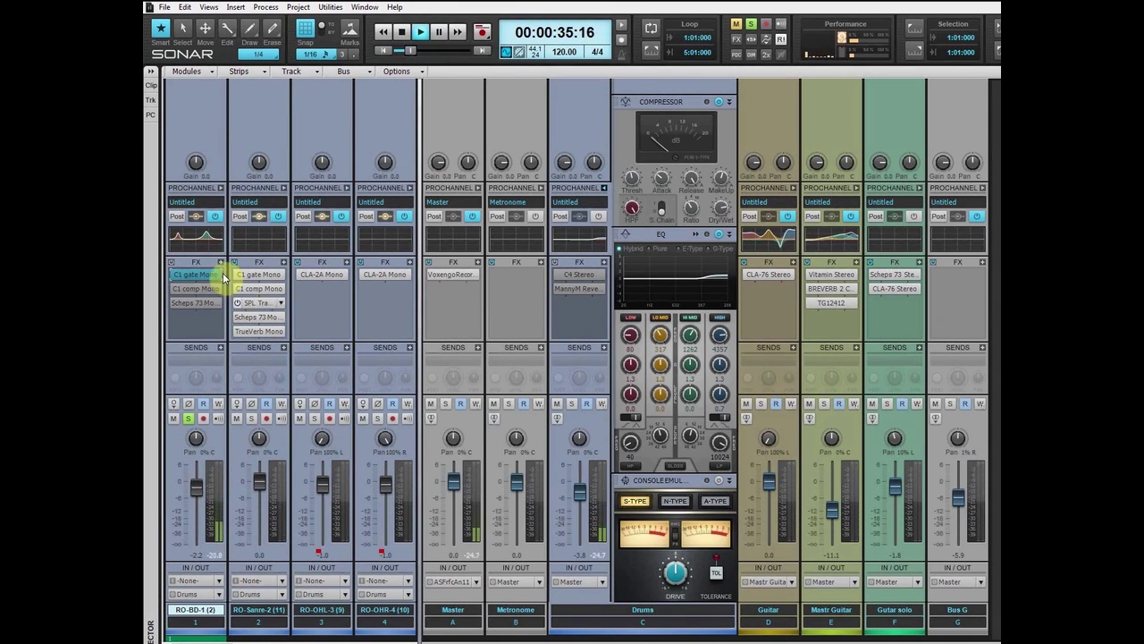
pyautogui.click(173, 265)
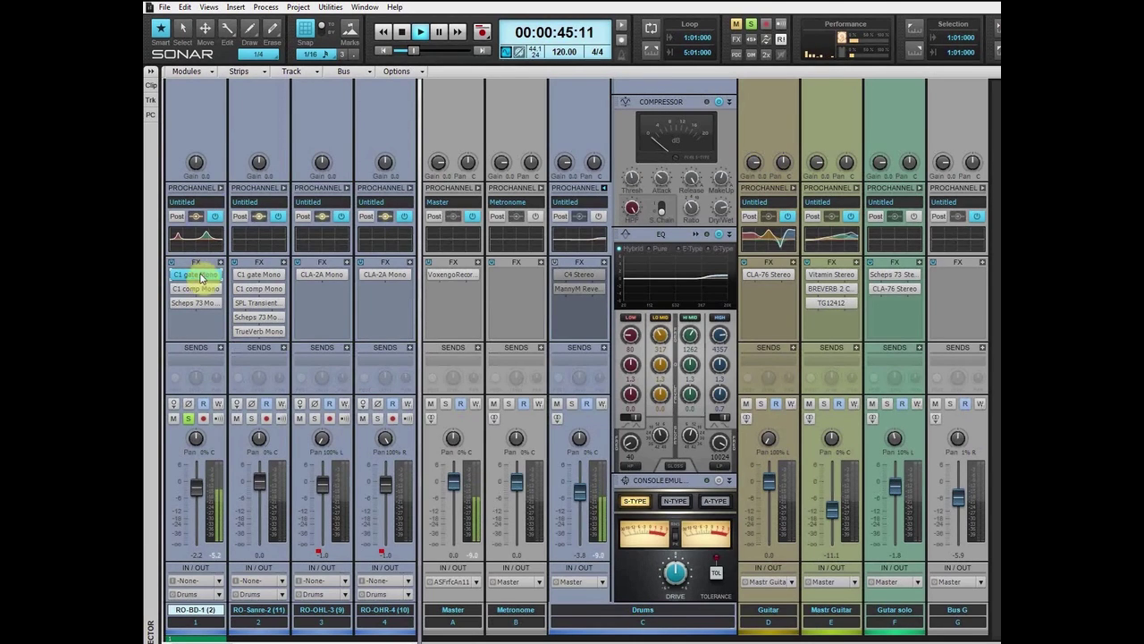
# Open the kick track's C1 gate, C1 comp and Scheps 73 plug-ins one after another to examine their settings
pyautogui.doubleClick(193, 275)
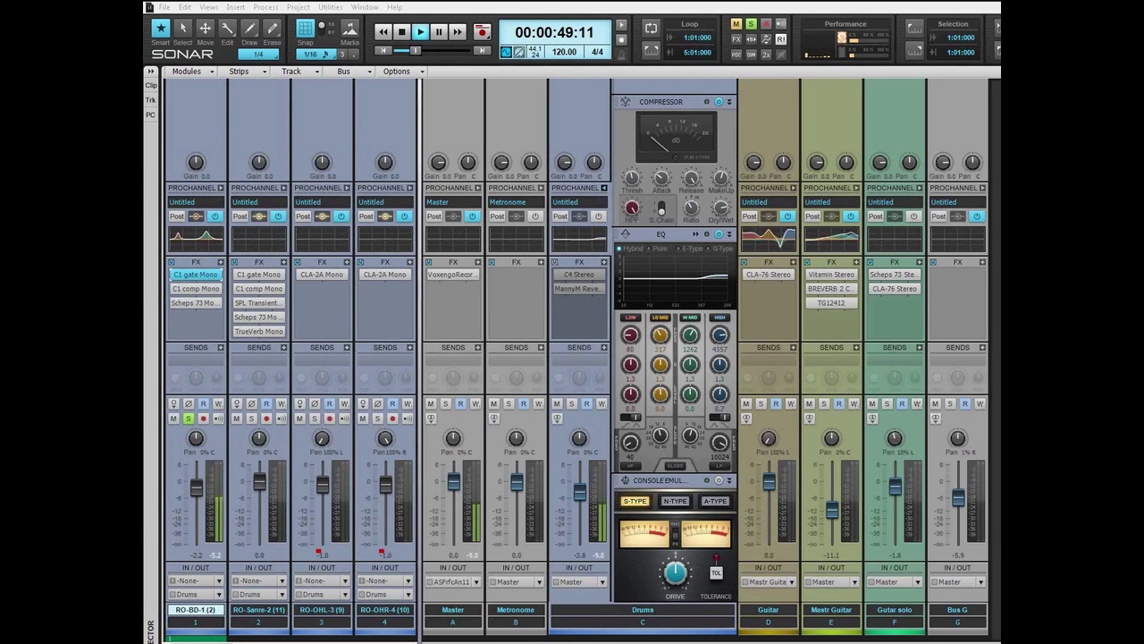
pyautogui.moveTo(842, 69); pyautogui.dragTo(630, 181)
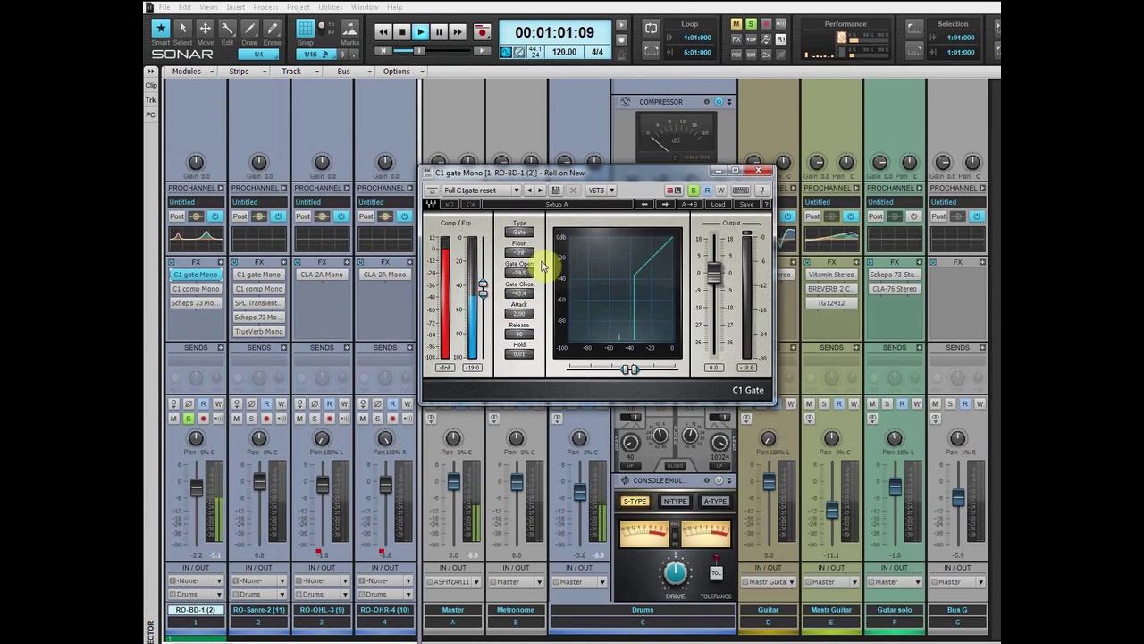
pyautogui.doubleClick(196, 289)
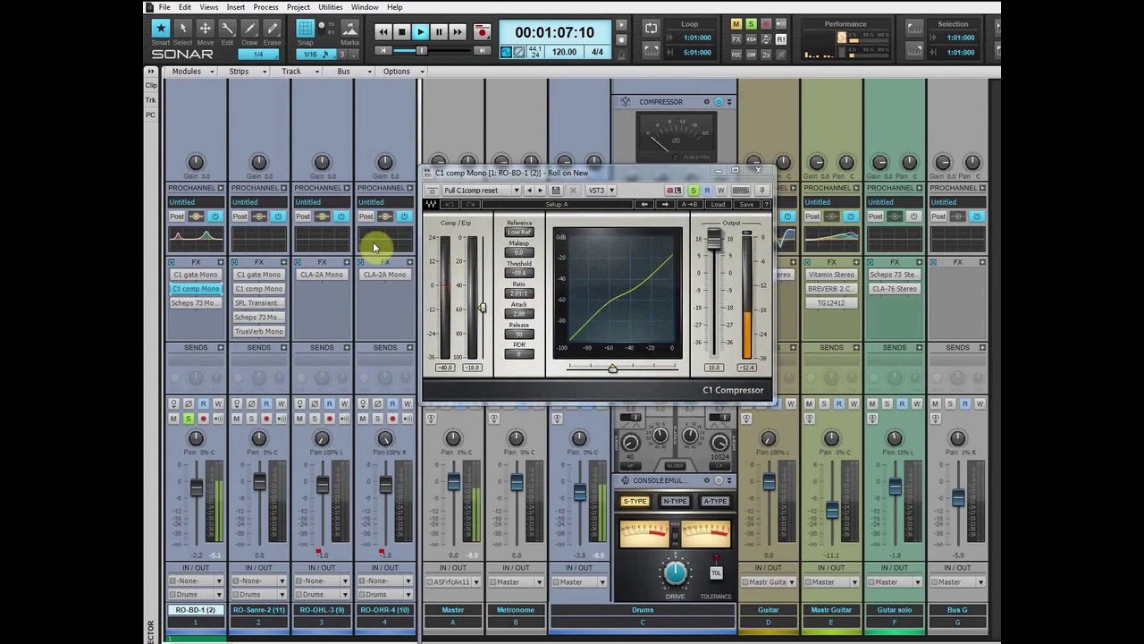
pyautogui.doubleClick(193, 303)
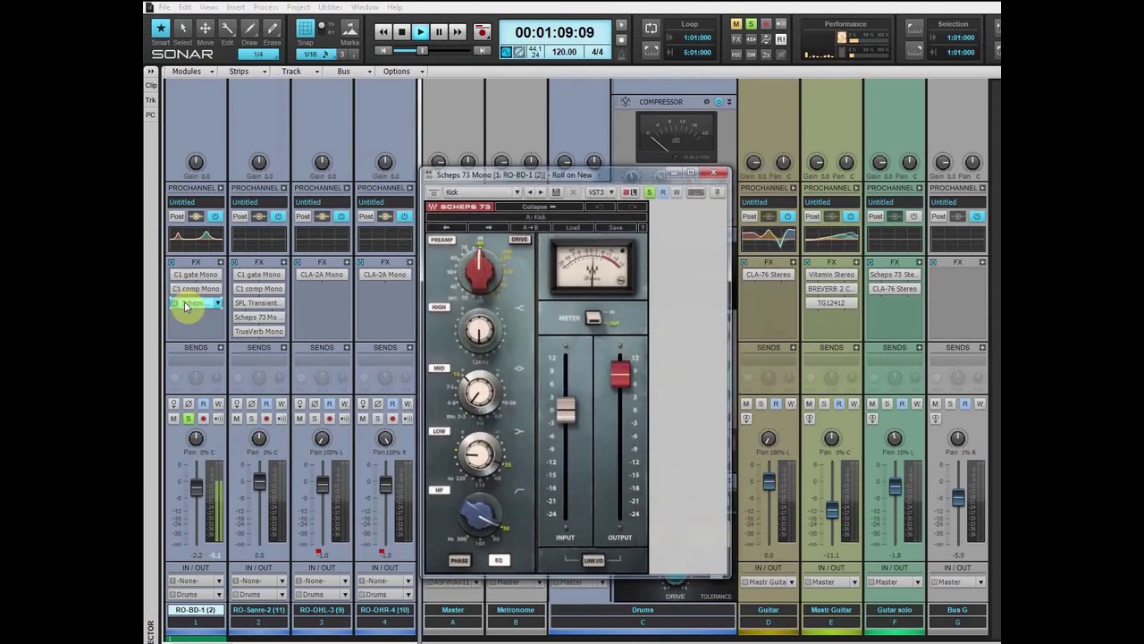
pyautogui.moveTo(562, 173); pyautogui.dragTo(567, 153)
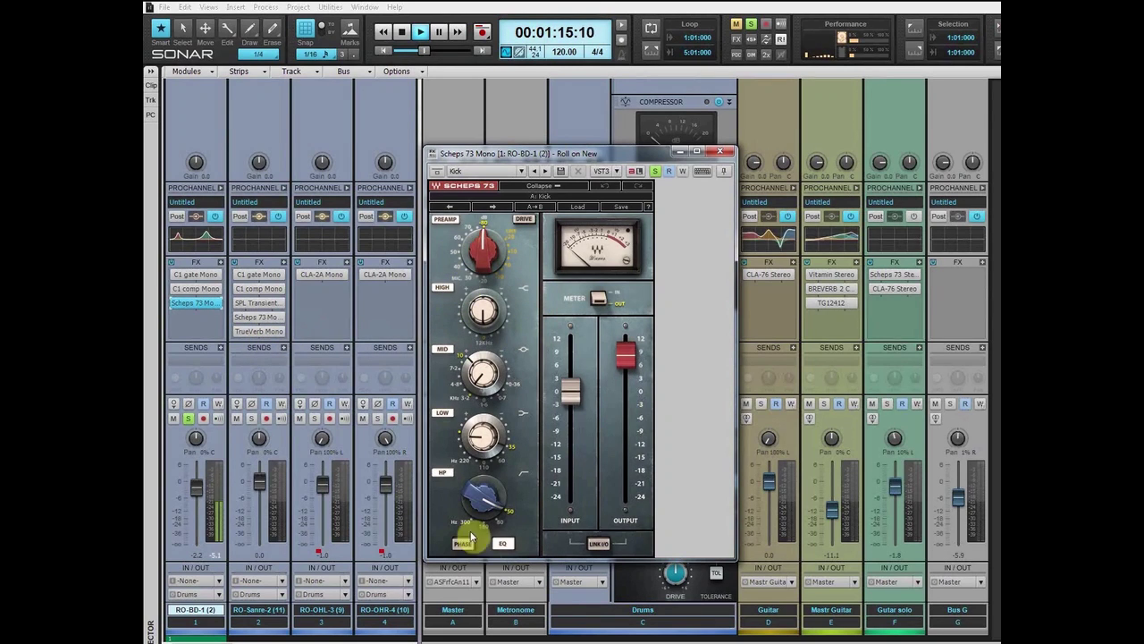
# Compare the kick through the Scheps 73 with its EQ off and on, and close the plug-in
pyautogui.click(505, 545)
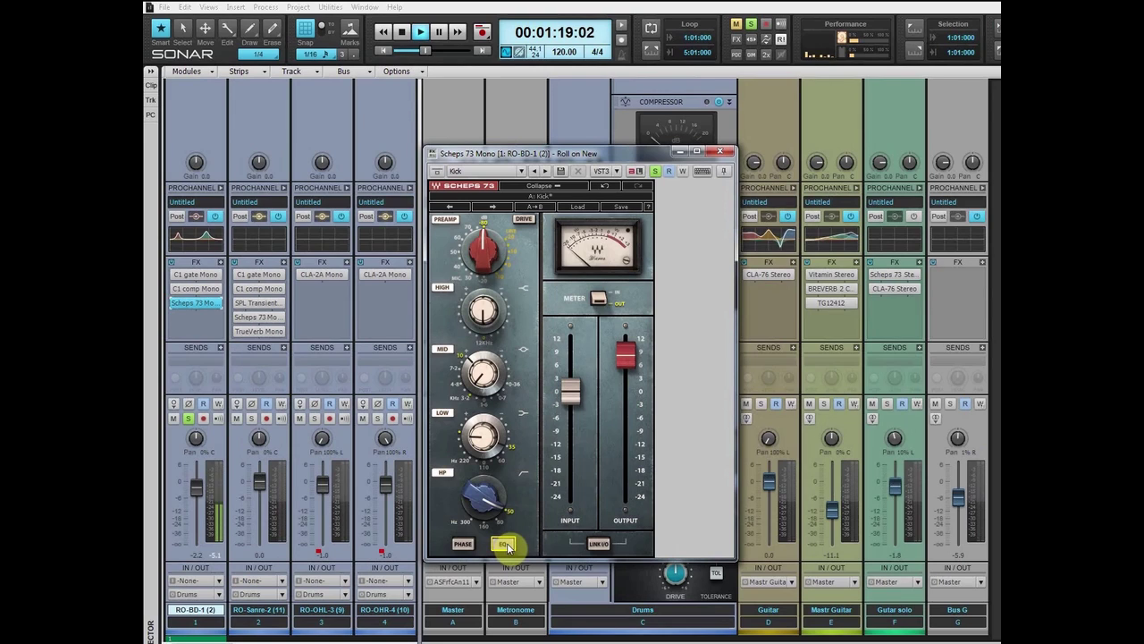
pyautogui.click(506, 545)
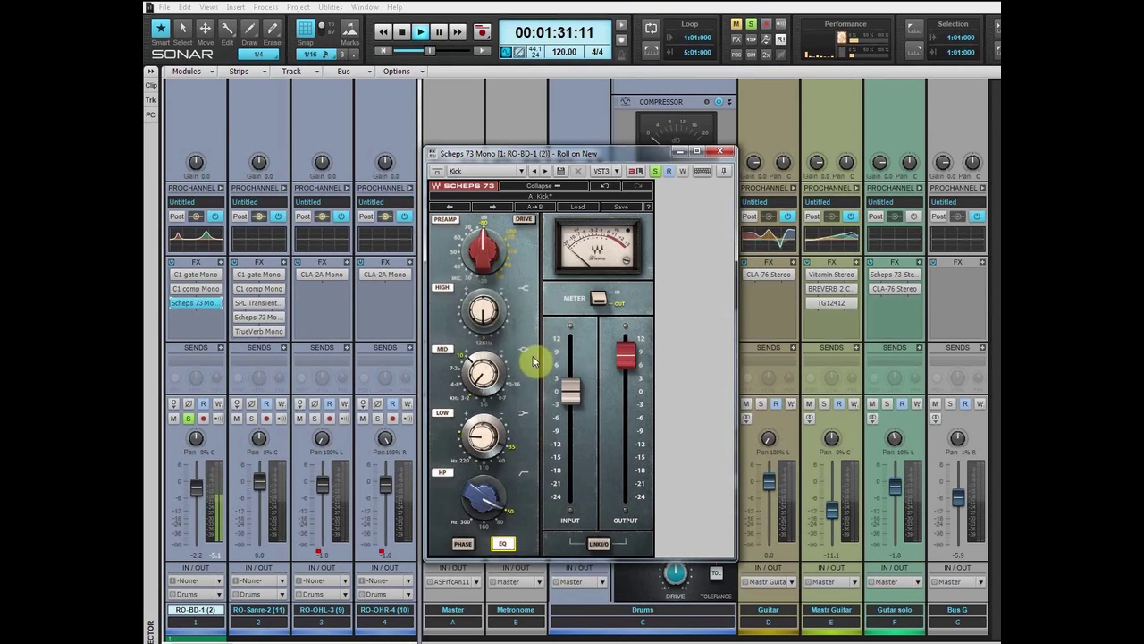
pyautogui.click(720, 150)
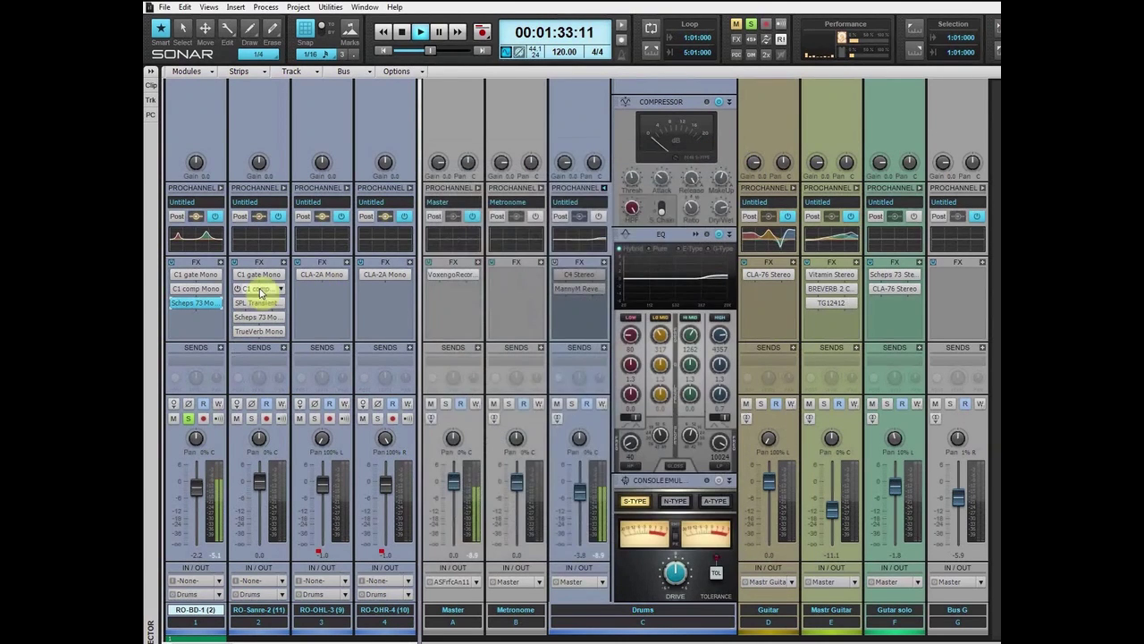
# Solo the RO-Sanre-2 snare track in place of the kick and toggle its effects rack to compare the sound
pyautogui.click(251, 419)
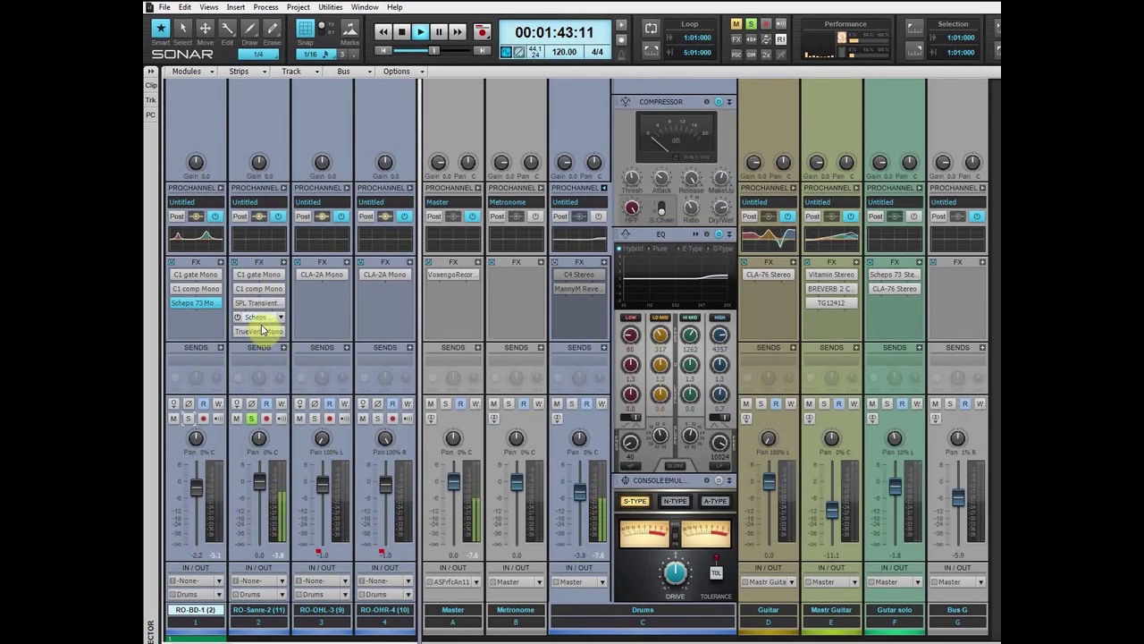
pyautogui.click(238, 265)
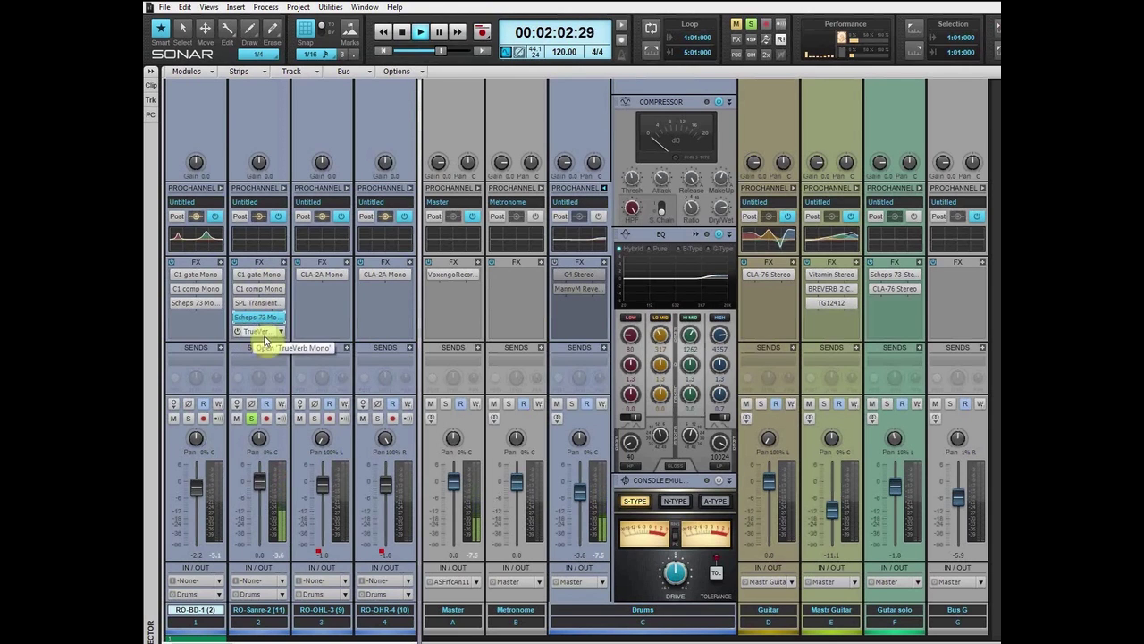
# Examine the settings of the snare track's C1 comp and SPL Transient Designer plug-ins, closing each one
pyautogui.doubleClick(259, 290)
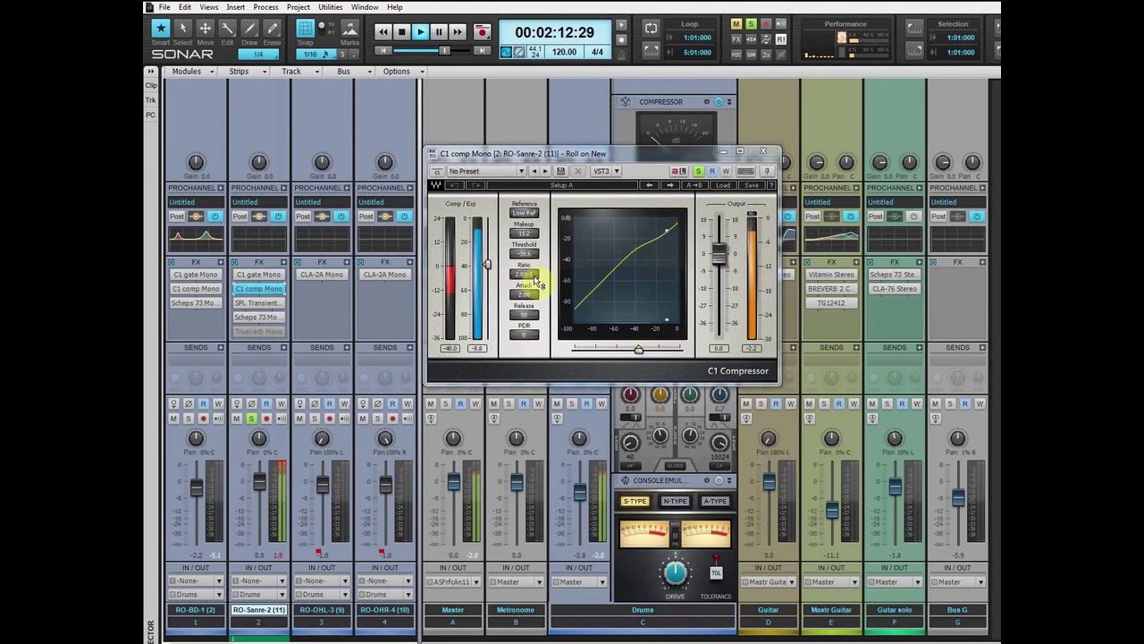
pyautogui.click(764, 151)
pyautogui.click(259, 304)
pyautogui.doubleClick(260, 306)
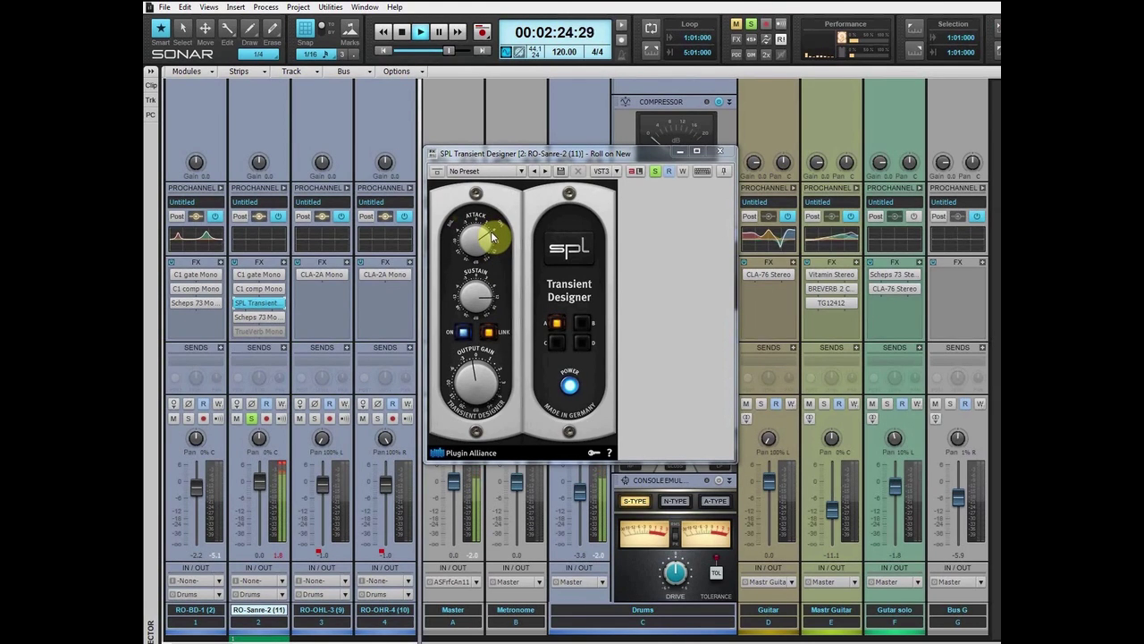
pyautogui.click(717, 156)
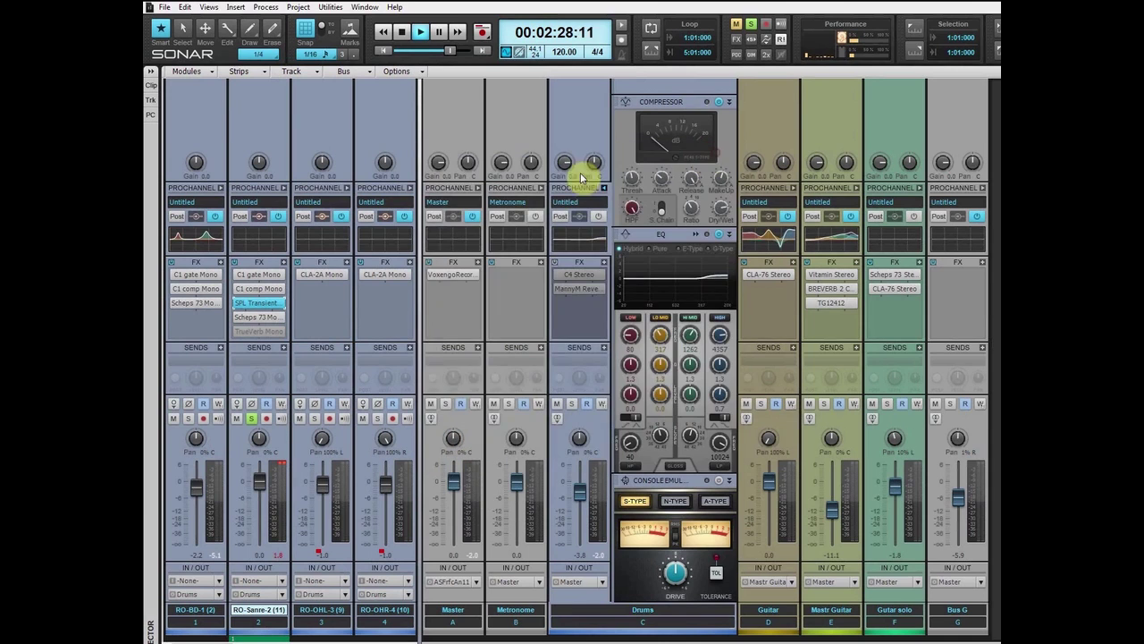
# Open the snare's Scheps 73, compare the sound with its EQ off and on, and reset the snare's clip indicator
pyautogui.doubleClick(257, 319)
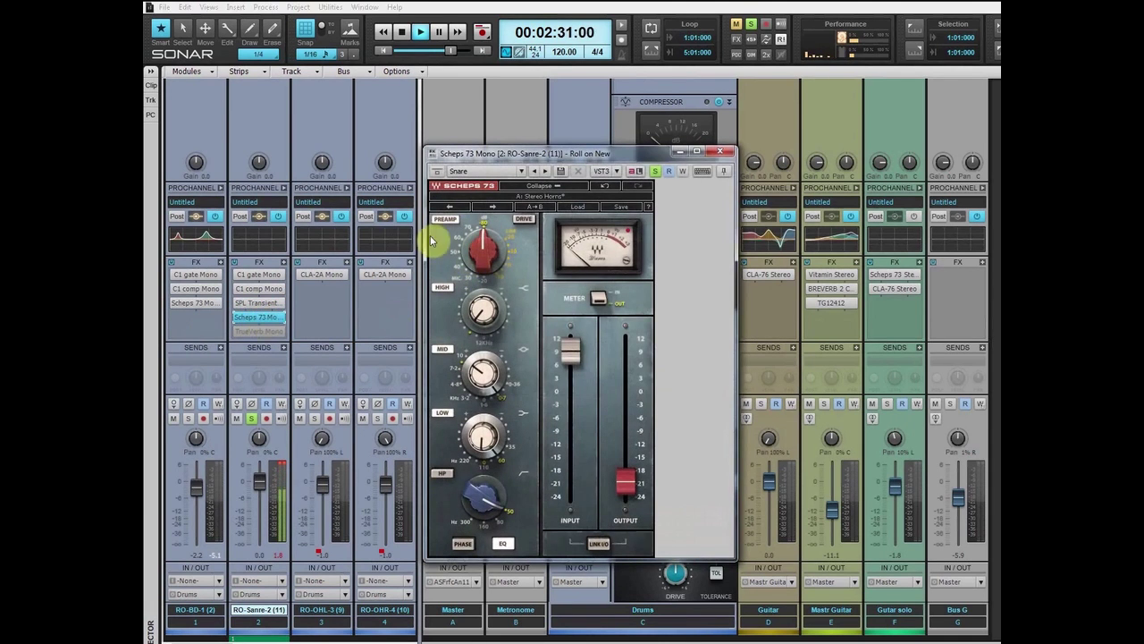
pyautogui.click(503, 543)
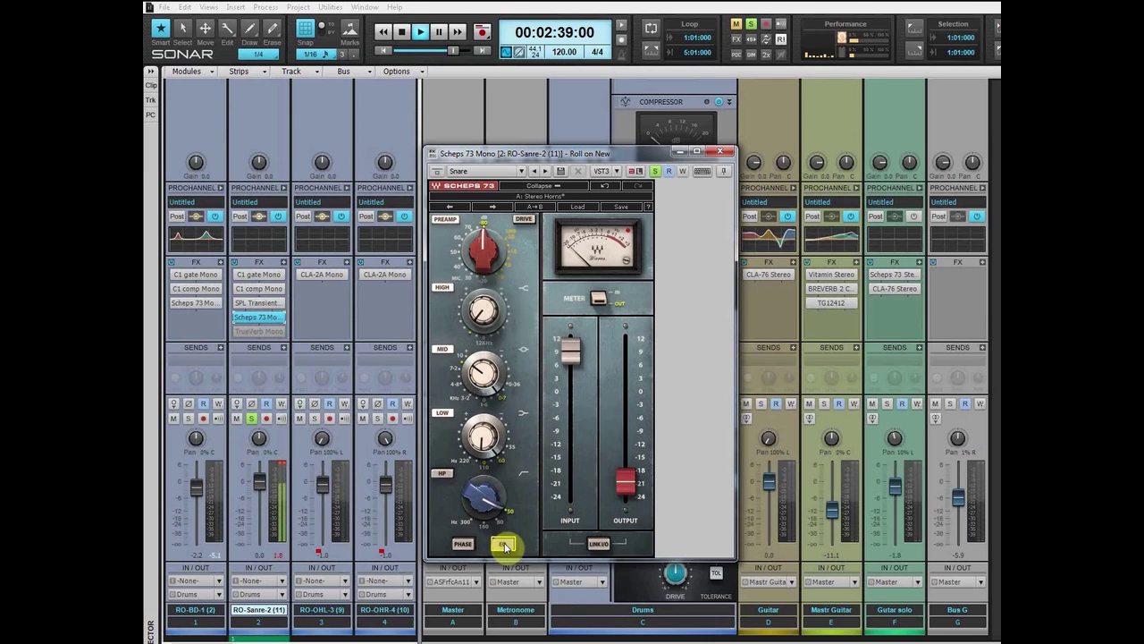
pyautogui.click(504, 545)
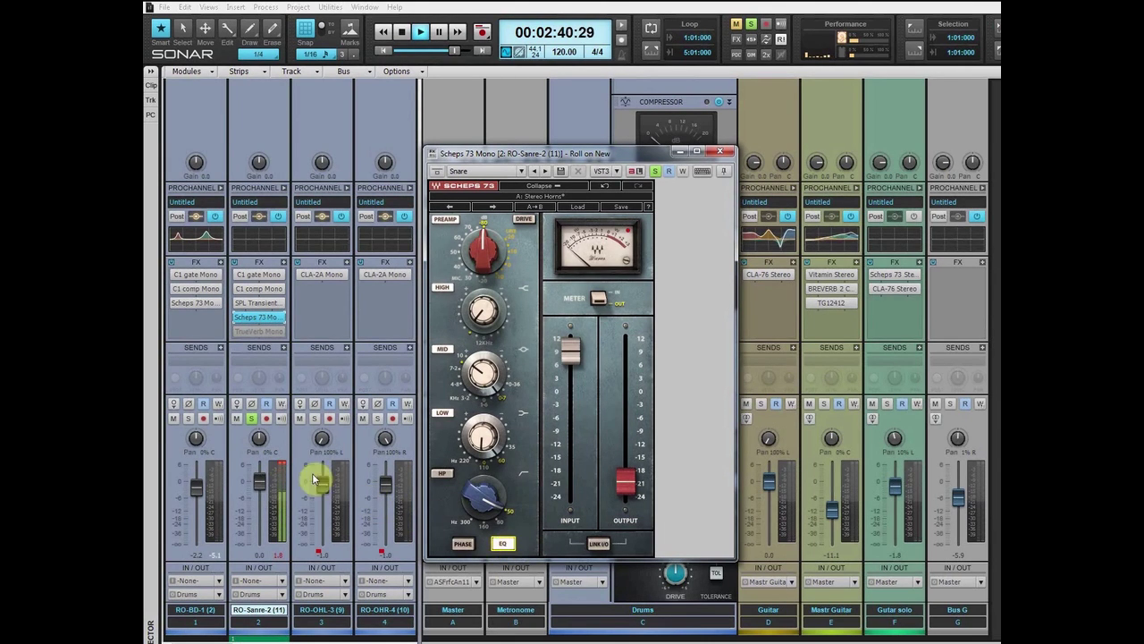
pyautogui.click(284, 465)
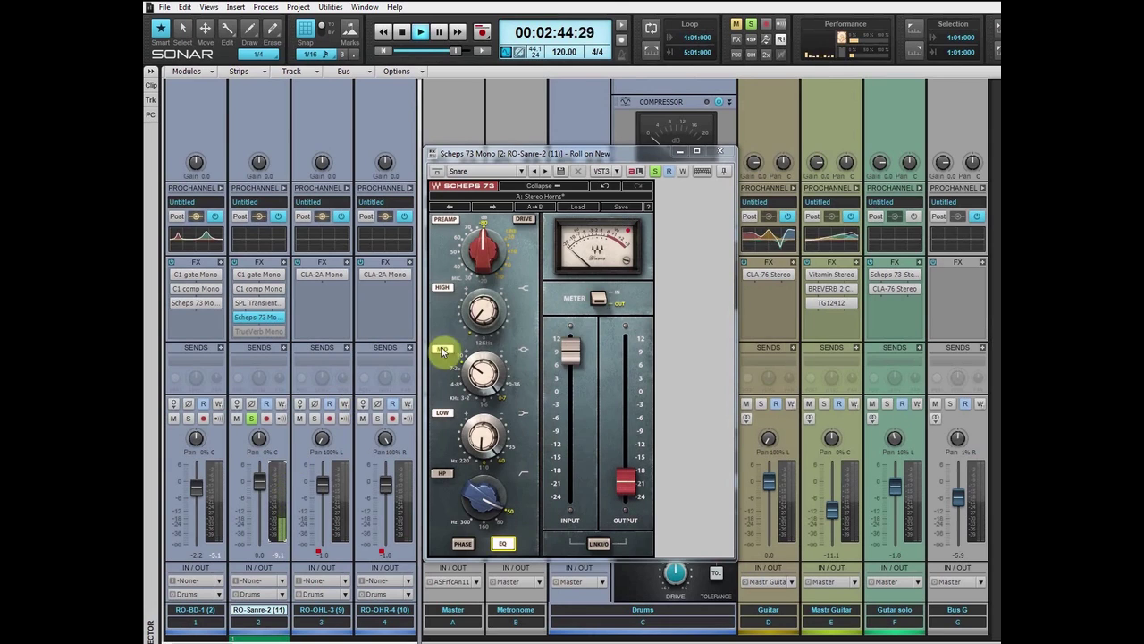
# Set the mid gain of the snare's Scheps 73 to 15.0 and enable the TrueVerb Mono on the same track
pyautogui.click(483, 376)
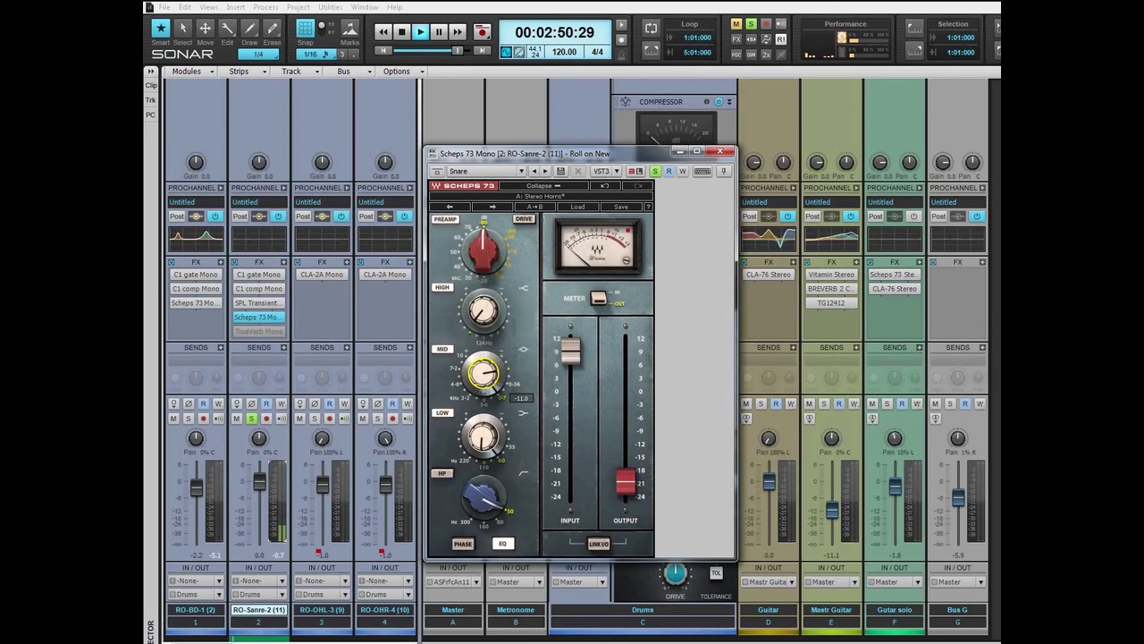
pyautogui.moveTo(482, 376); pyautogui.dragTo(483, 365)
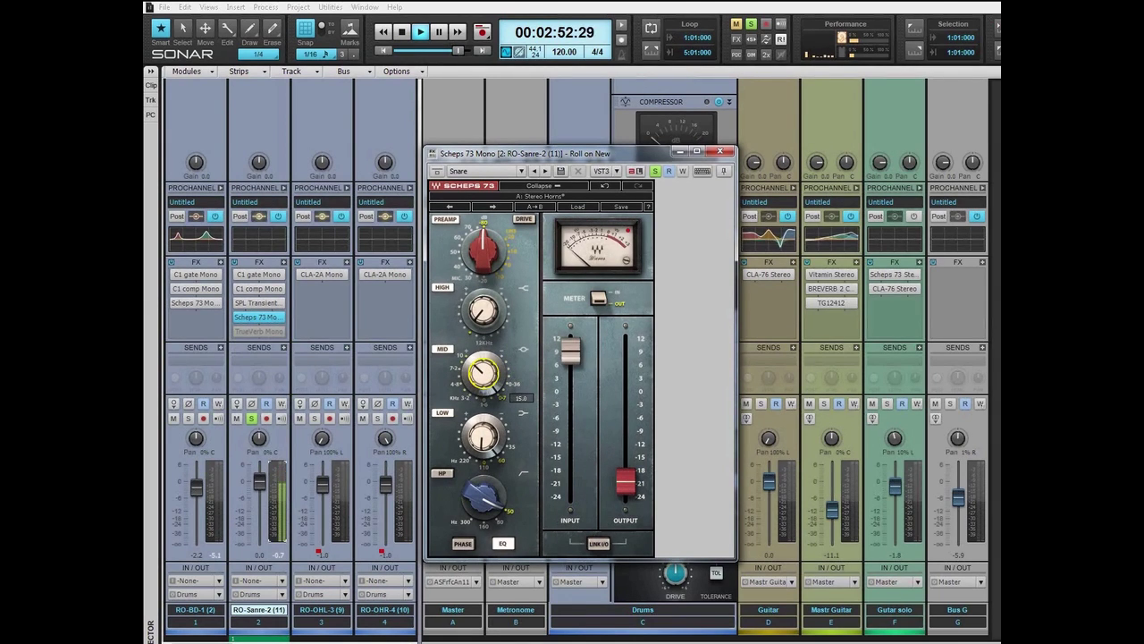
pyautogui.click(239, 336)
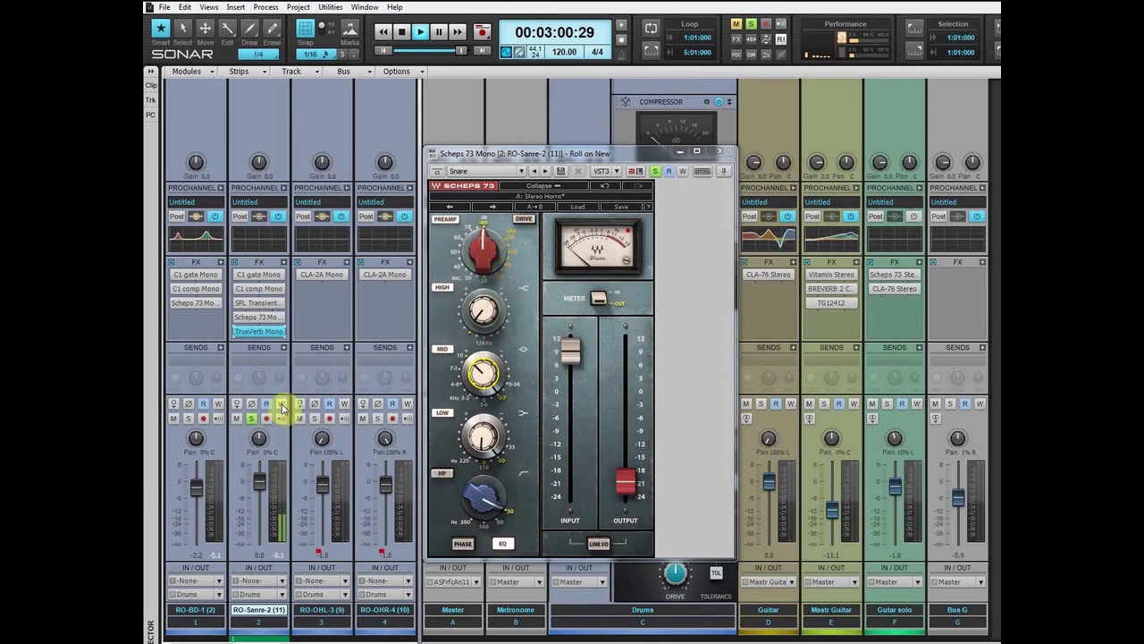
# Solo the RO-OHL-3 and RO-OHR-4 overheads instead of the snare, close the Scheps 73, and reset the overhead's clip indicator
pyautogui.click(314, 417)
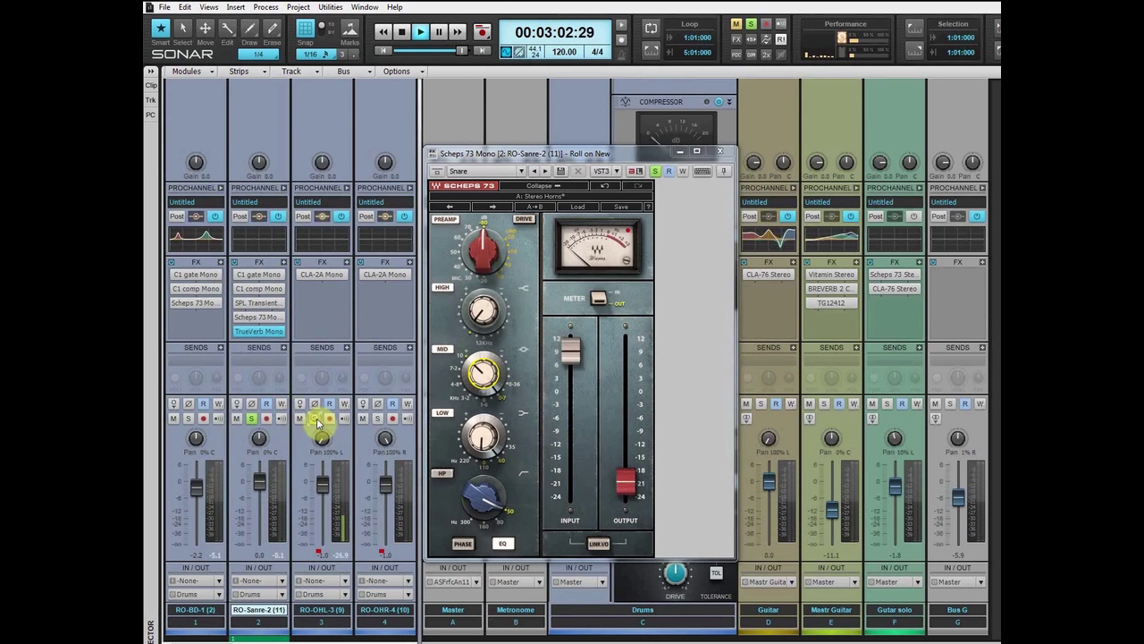
pyautogui.click(377, 417)
pyautogui.click(252, 418)
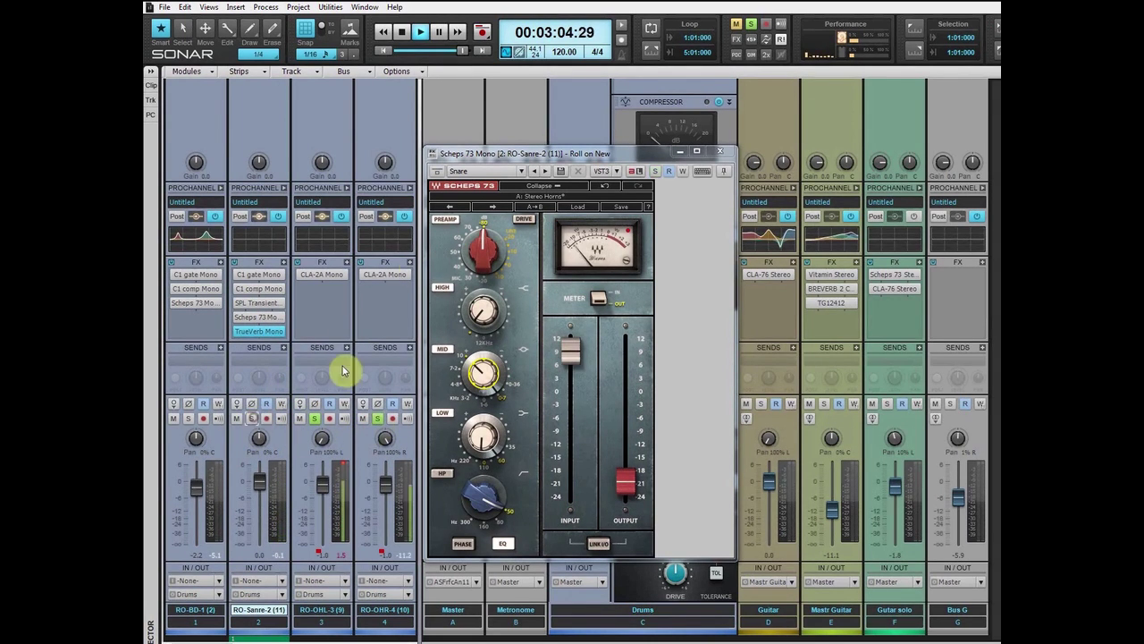
pyautogui.click(715, 151)
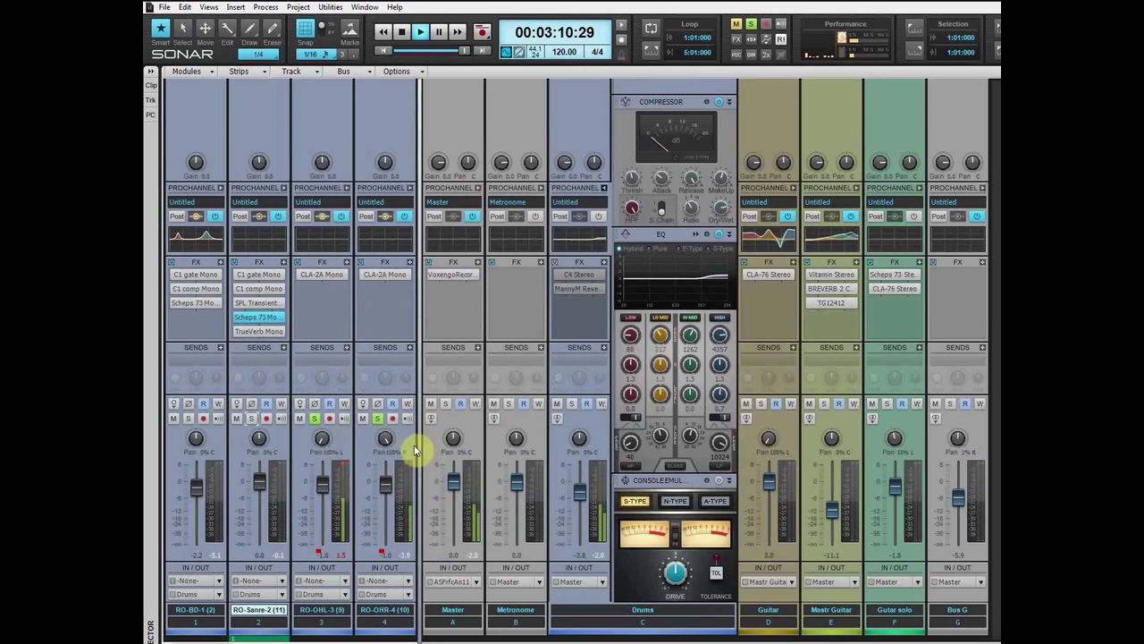
pyautogui.click(344, 461)
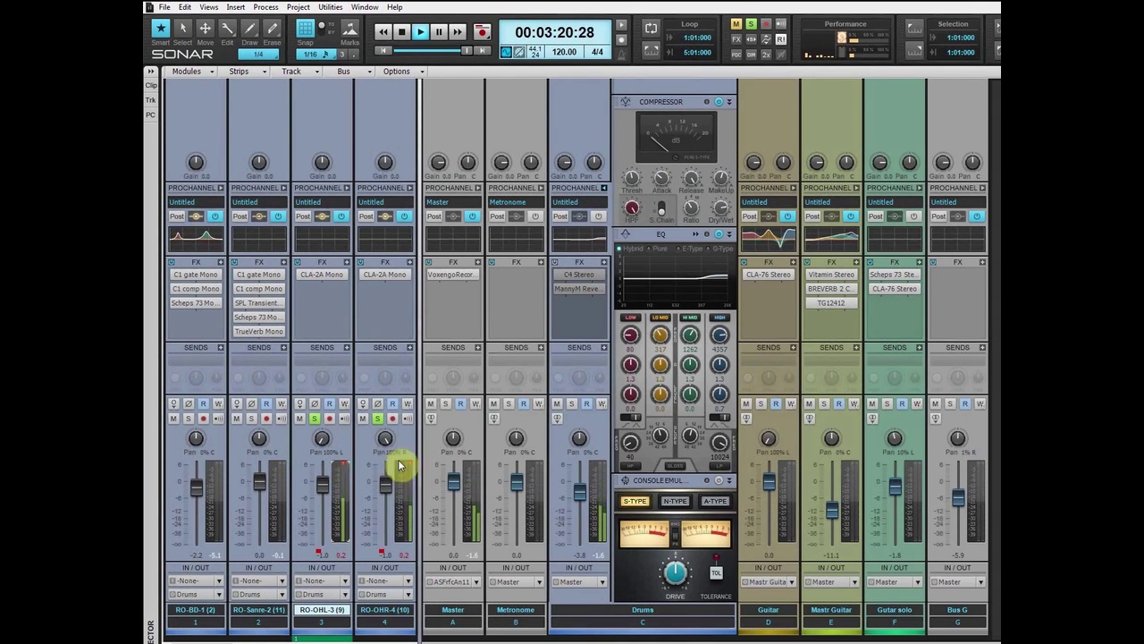
# Open the CLA-2A Mono compressor on RO-OHL-3 to examine its settings, and close it
pyautogui.doubleClick(325, 279)
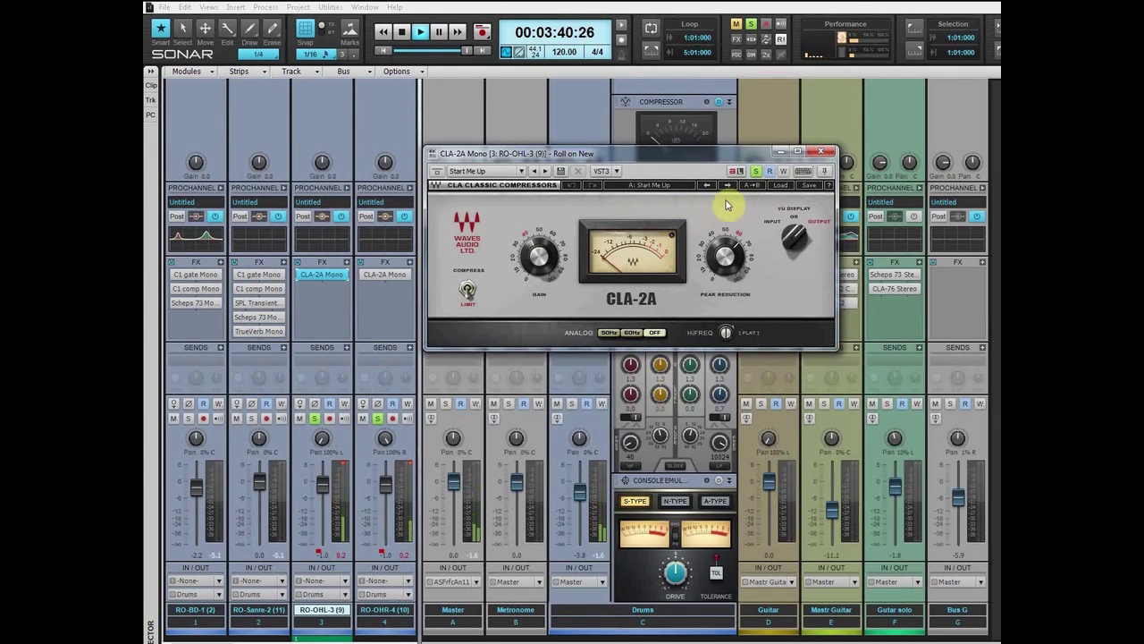
pyautogui.click(825, 156)
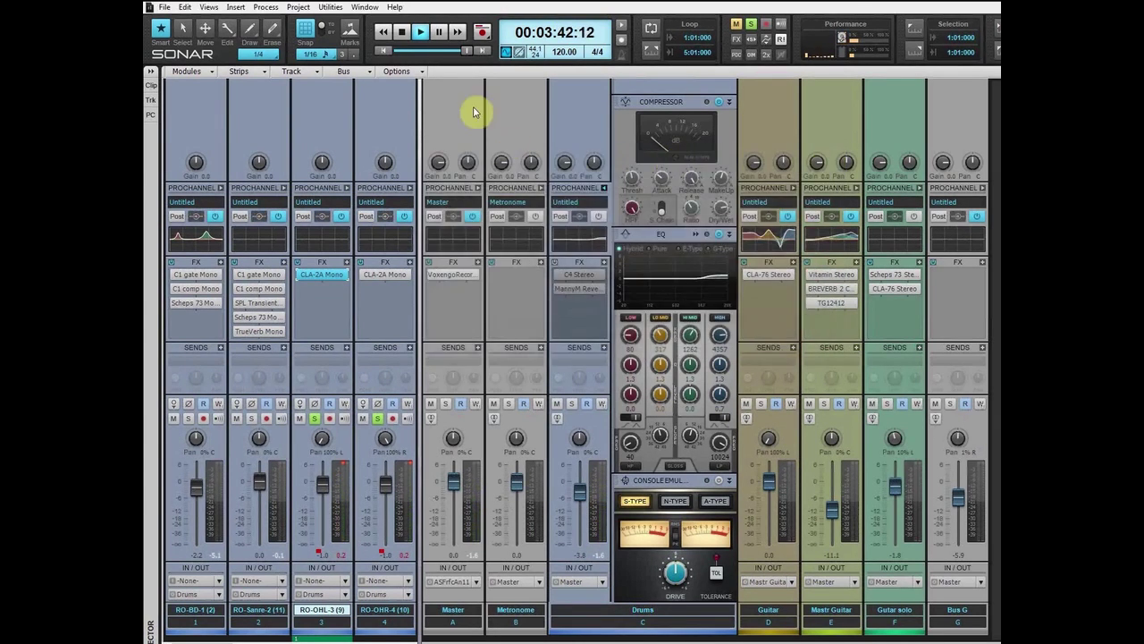
# Move the playback position back to 00:00:40:00 and play the soloed overheads from there
pyautogui.click(402, 51)
pyautogui.moveTo(429, 54); pyautogui.dragTo(404, 51)
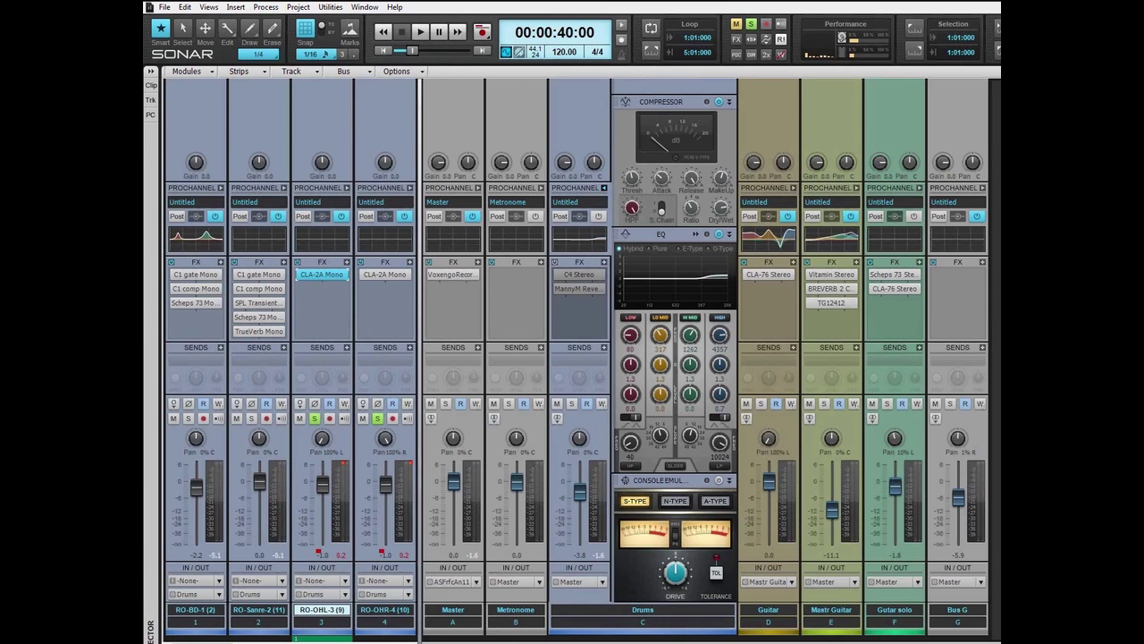
pyautogui.click(420, 32)
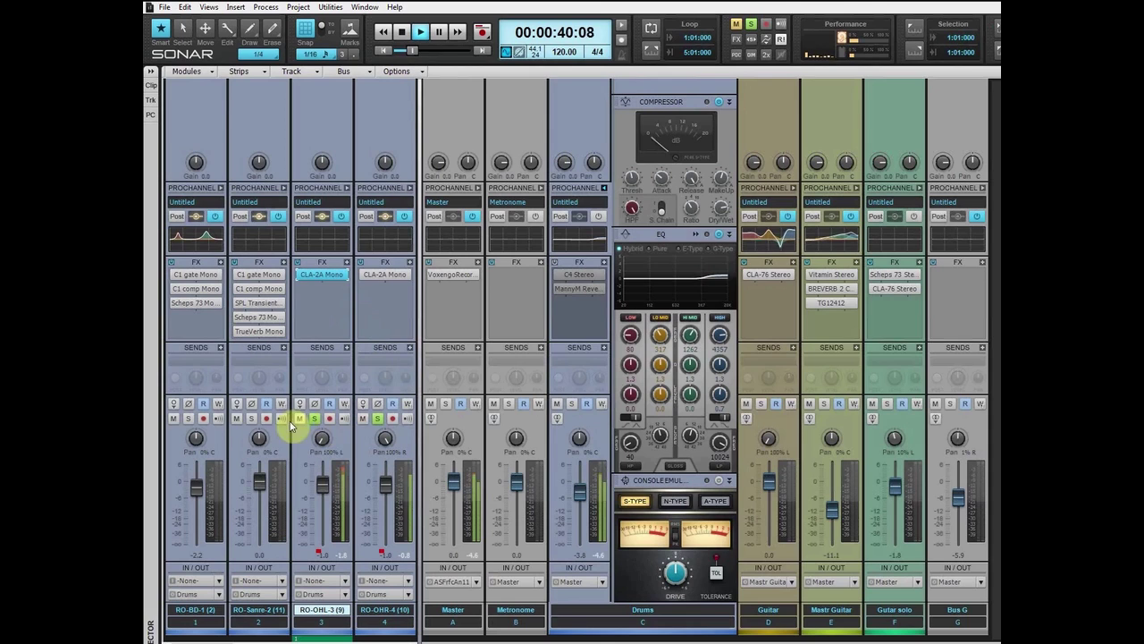
# Solo the snare and kick along with the overheads, and replace the four individual track solos with a solo on the Drums bus
pyautogui.click(252, 419)
pyautogui.click(188, 418)
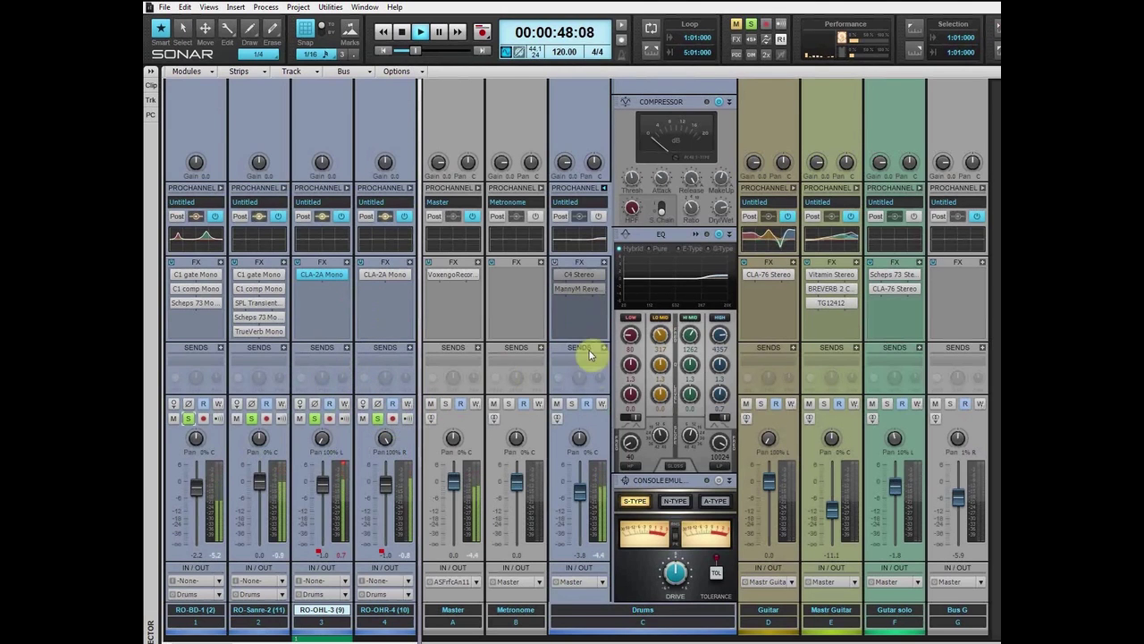
pyautogui.click(571, 403)
pyautogui.click(378, 418)
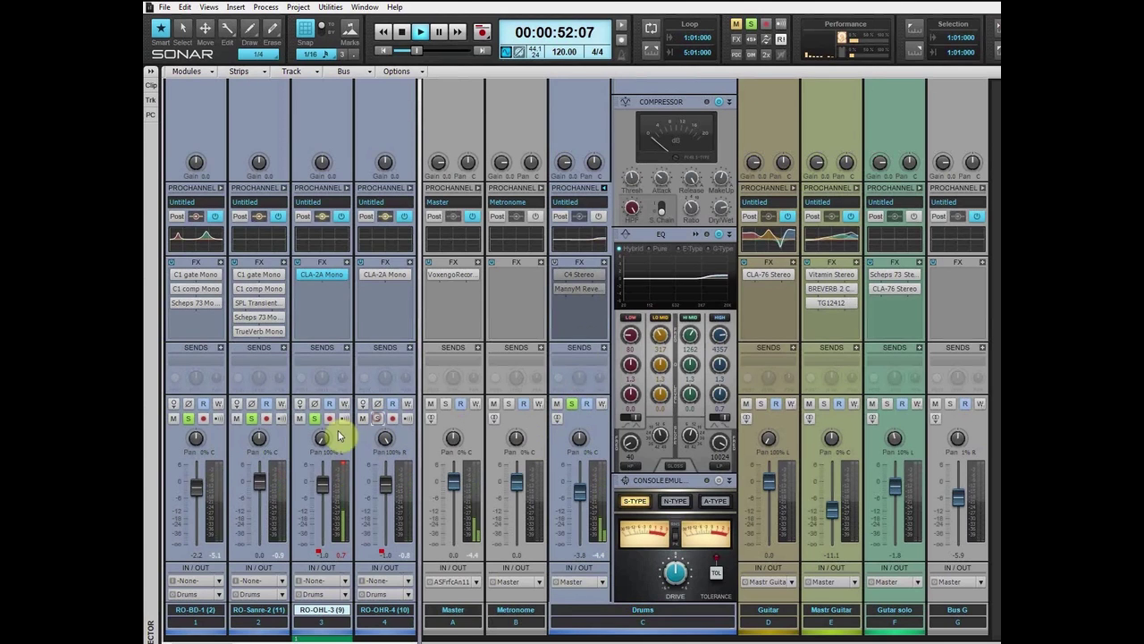
pyautogui.click(315, 418)
pyautogui.click(251, 418)
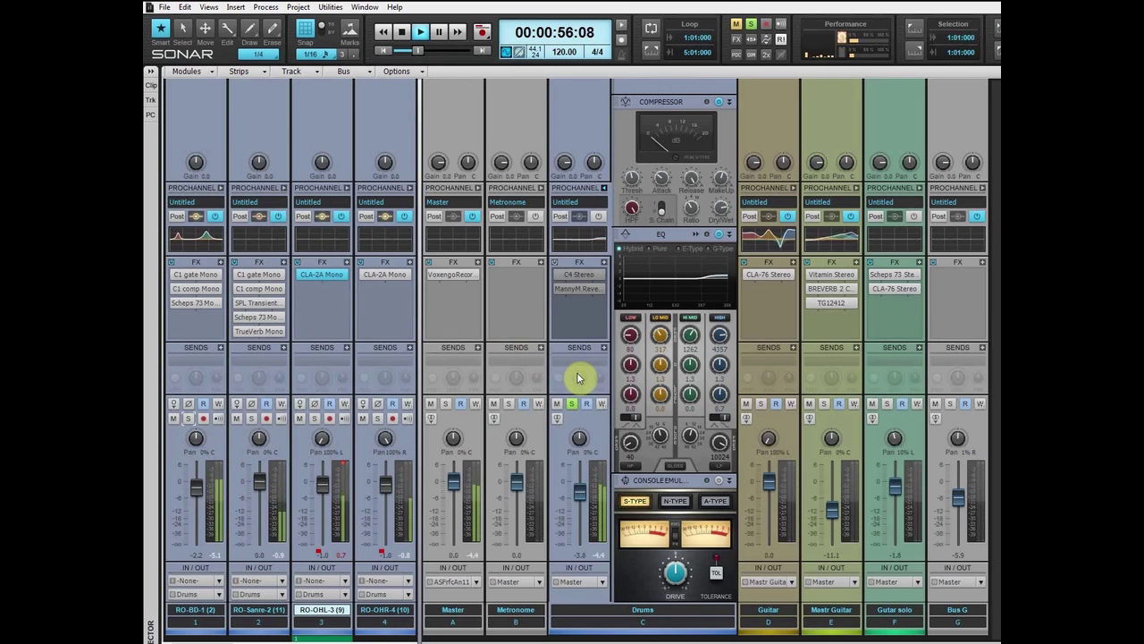
# Enable the effects bin on the Drums bus, and open its C4 Stereo multiband processor to examine the settings before closing it
pyautogui.click(555, 262)
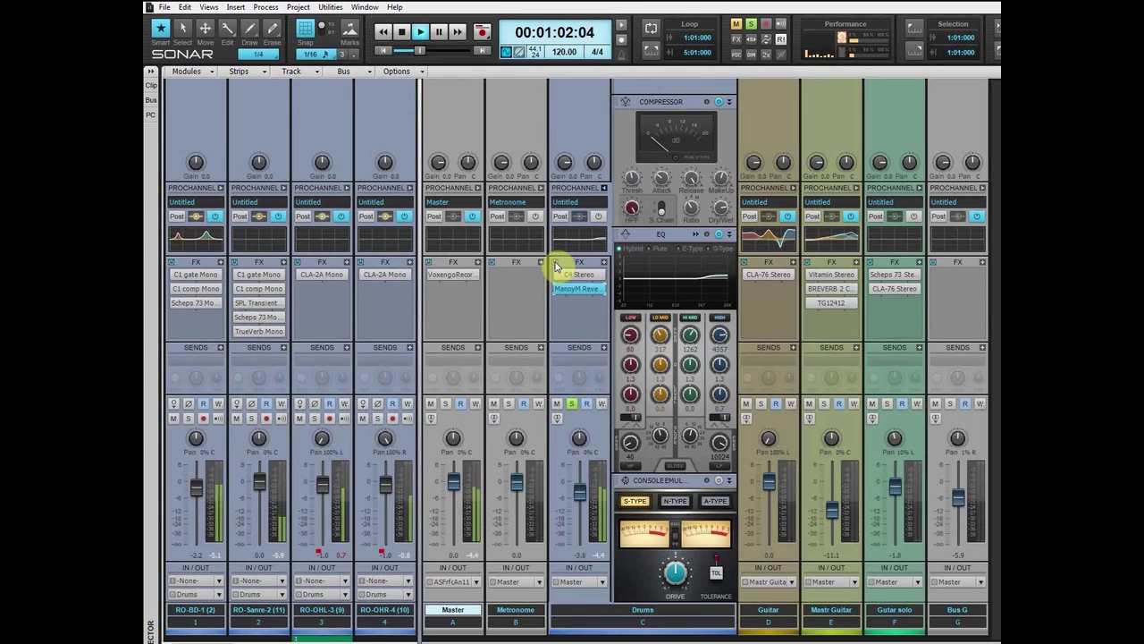
pyautogui.doubleClick(579, 275)
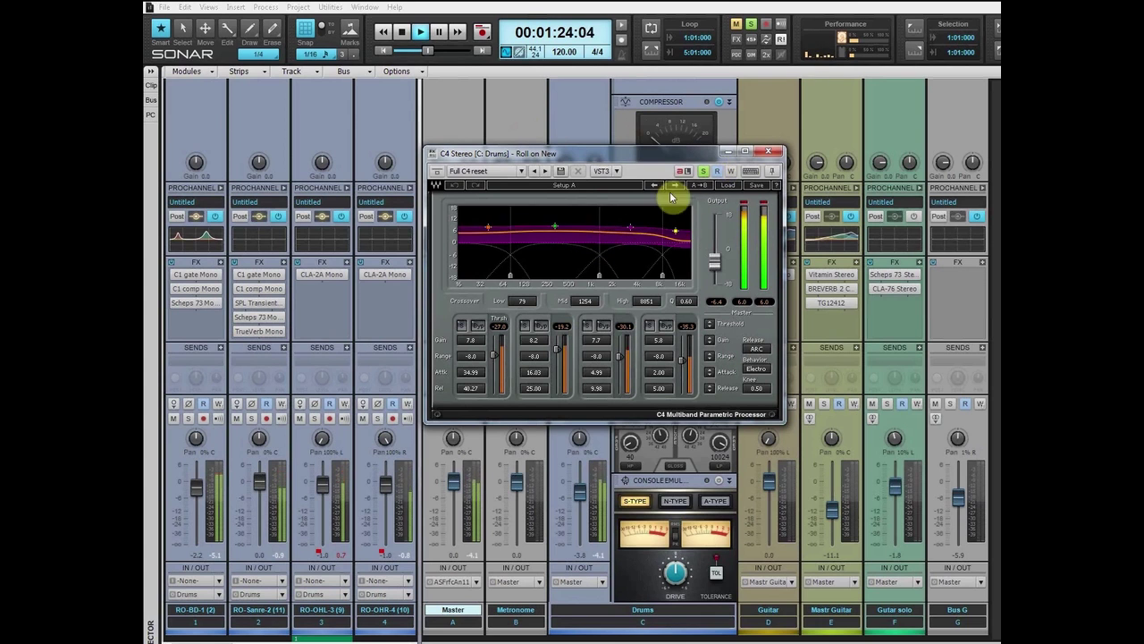
pyautogui.click(770, 153)
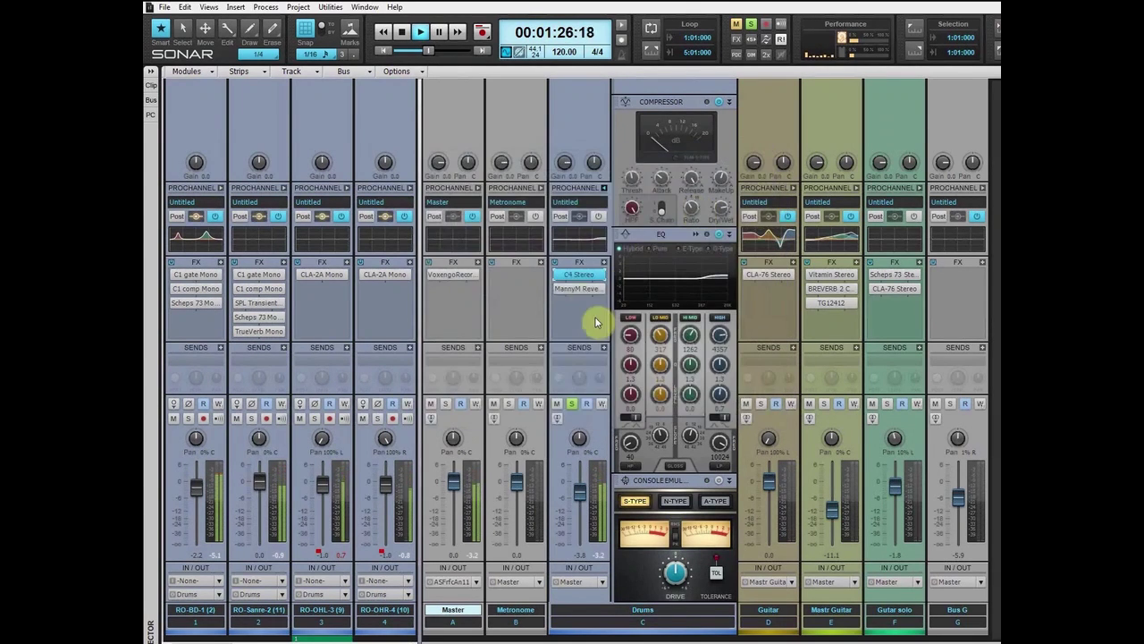
# Toggle the MannyM Reverb on the Drums bus to compare the sound, and enable the bus's ProChannel
pyautogui.click(558, 289)
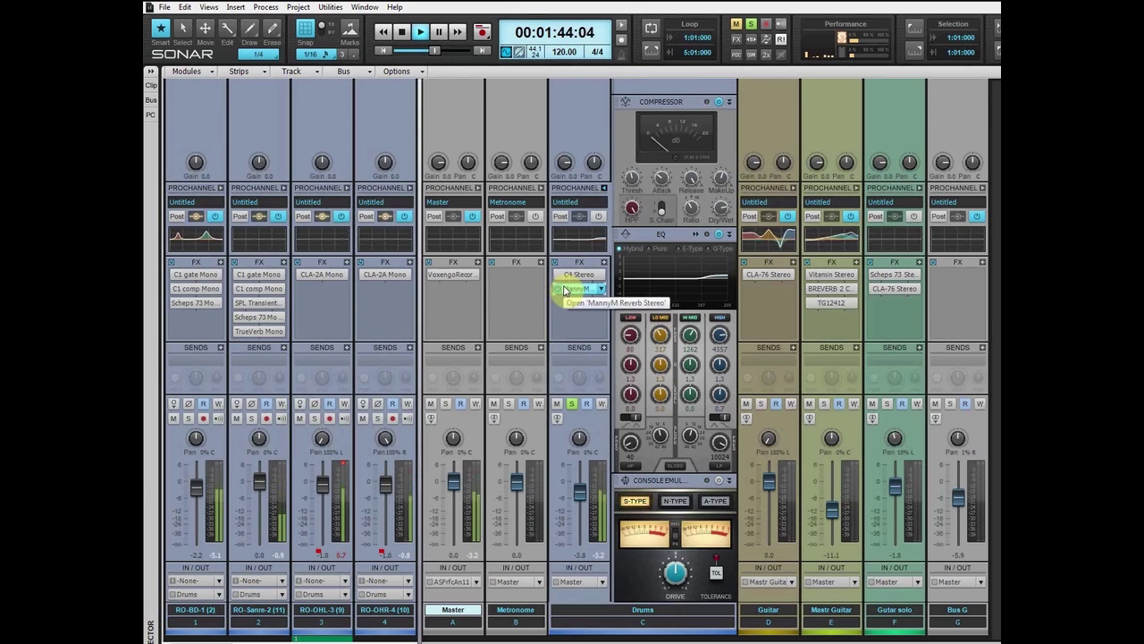
pyautogui.click(600, 218)
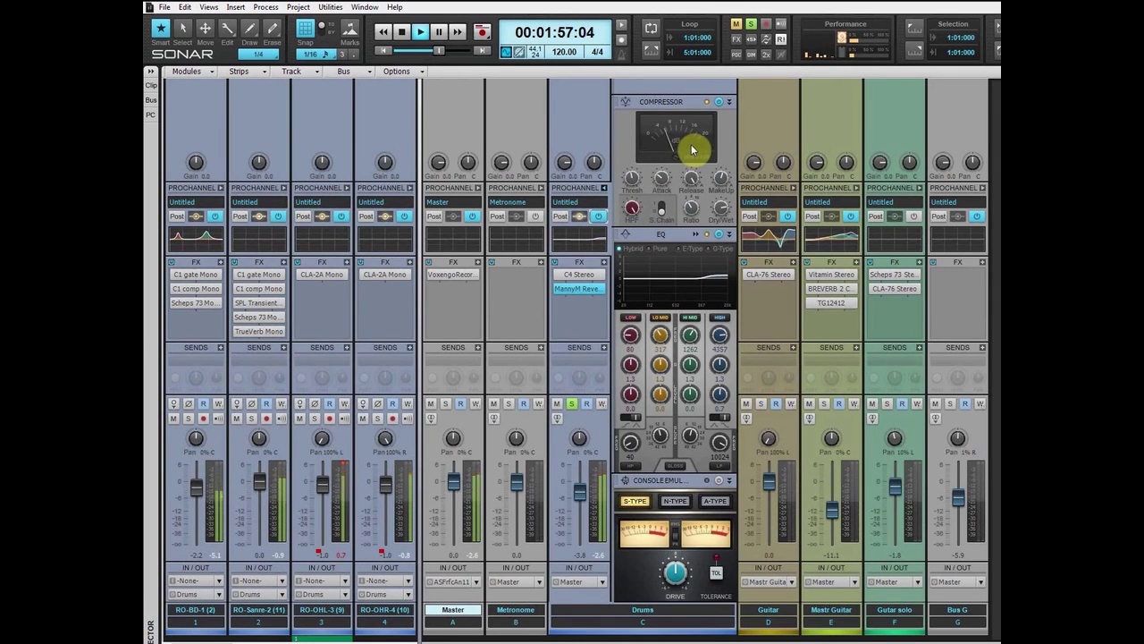
# Set the Drums bus EQ's high band to 4228 Hz with a Q of 1.6 in the enlarged editor, and audition the ProChannel bypass
pyautogui.click(667, 265)
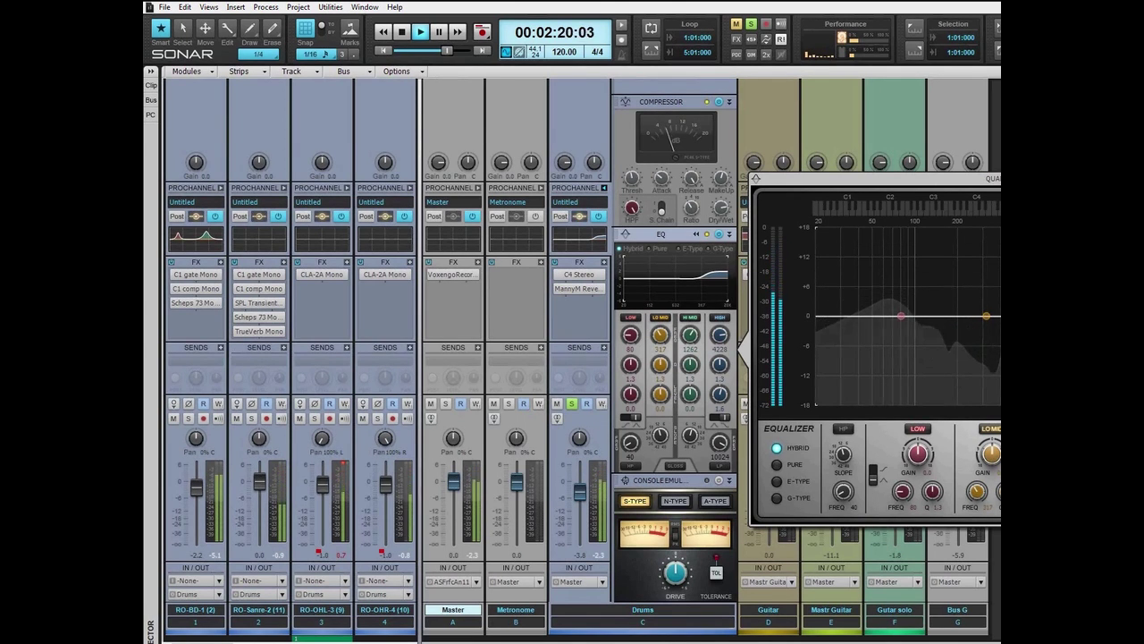
pyautogui.click(1113, 178)
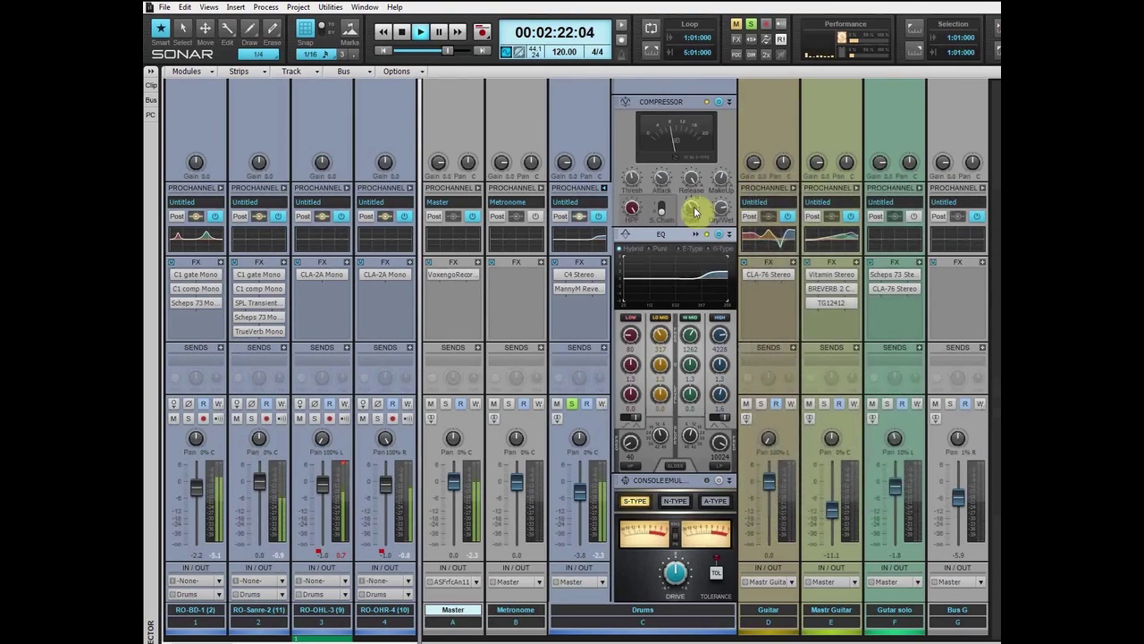
pyautogui.click(598, 217)
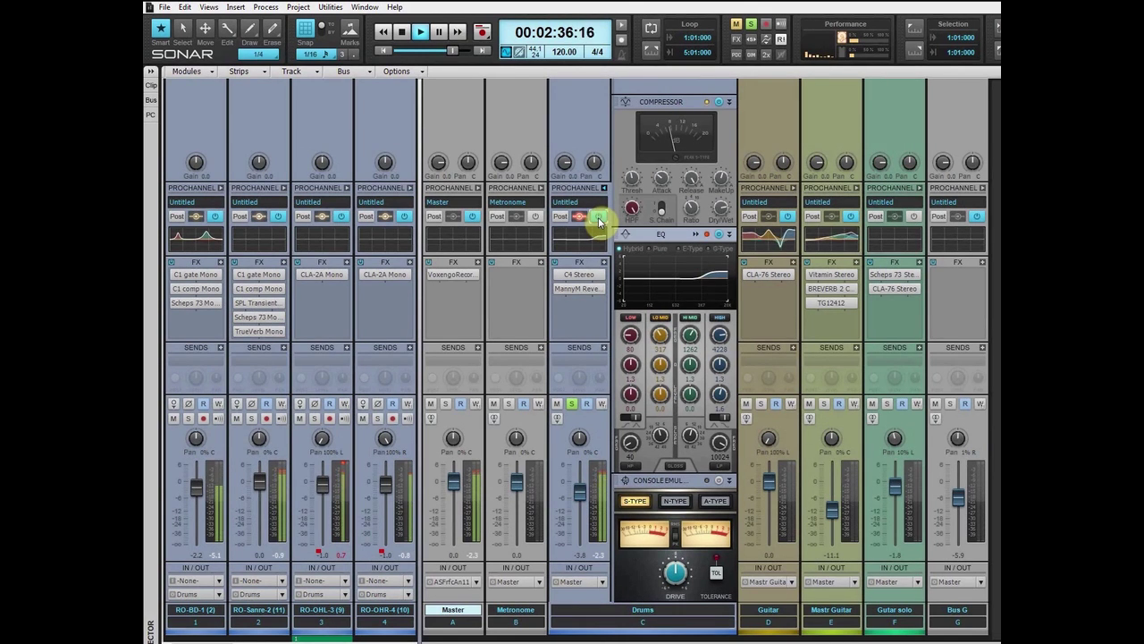
# Toggle the Drums bus solo to compare the drums alone with the full mix
pyautogui.click(572, 405)
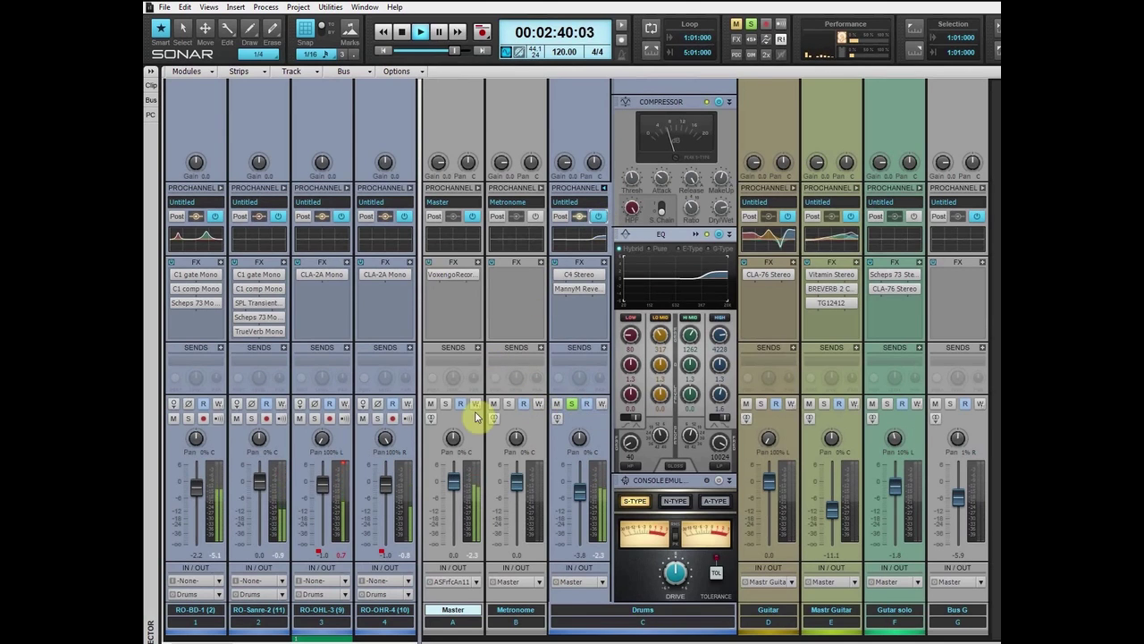
pyautogui.click(572, 404)
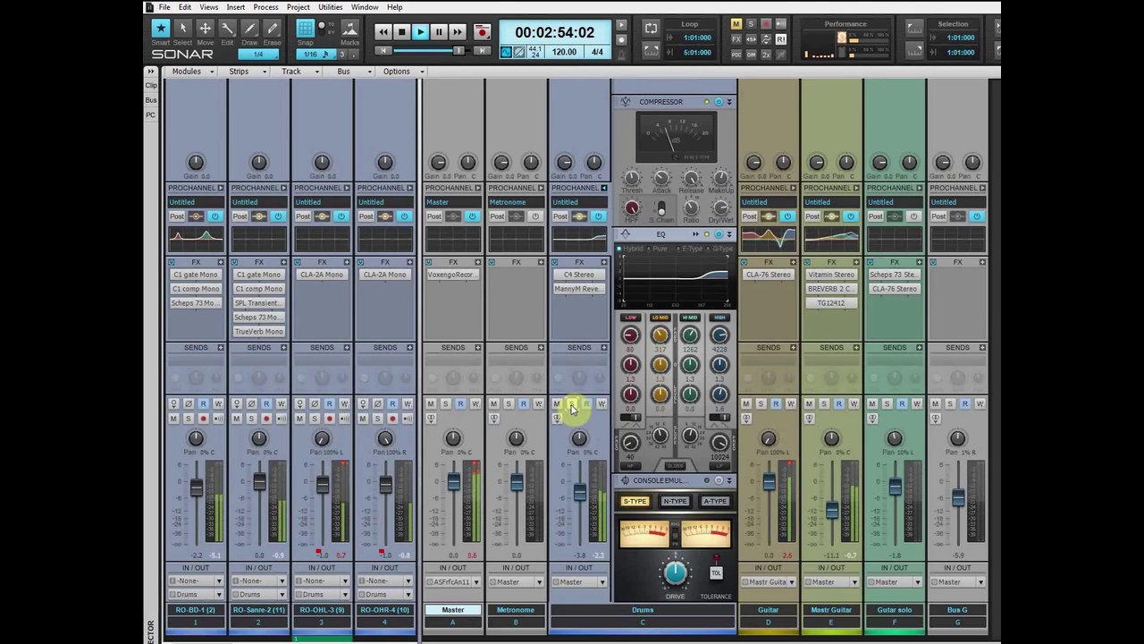
pyautogui.click(572, 404)
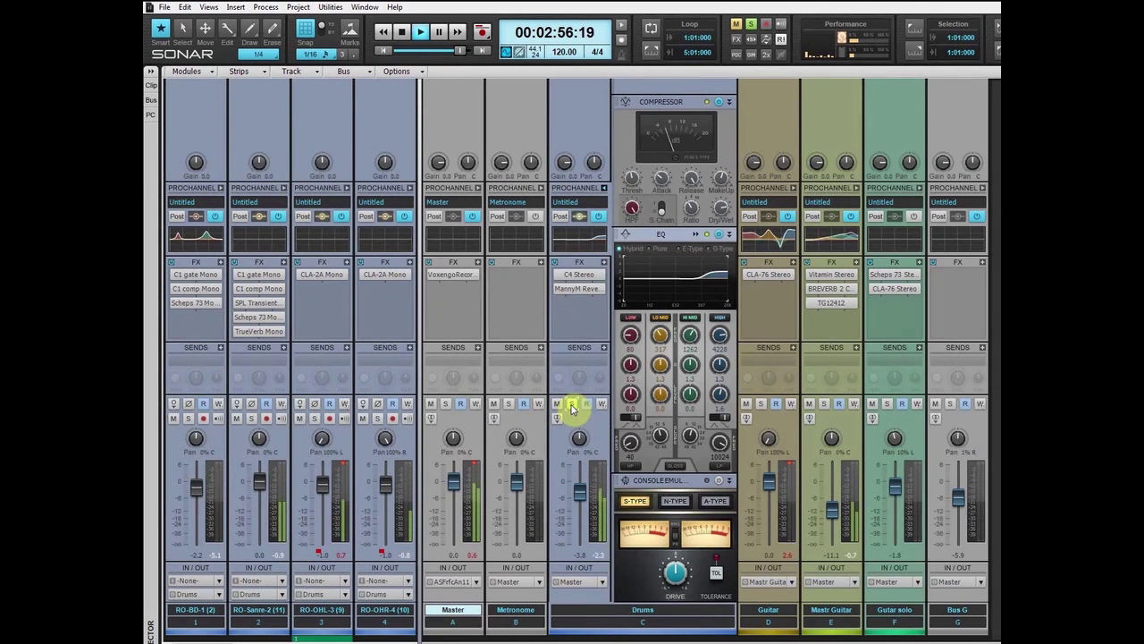
# Pause, move the playback position back to 00:02:00:00, and play from there with the Drums bus unsoloed to hear the full mix
pyautogui.click(438, 31)
pyautogui.moveTo(460, 51); pyautogui.dragTo(438, 51)
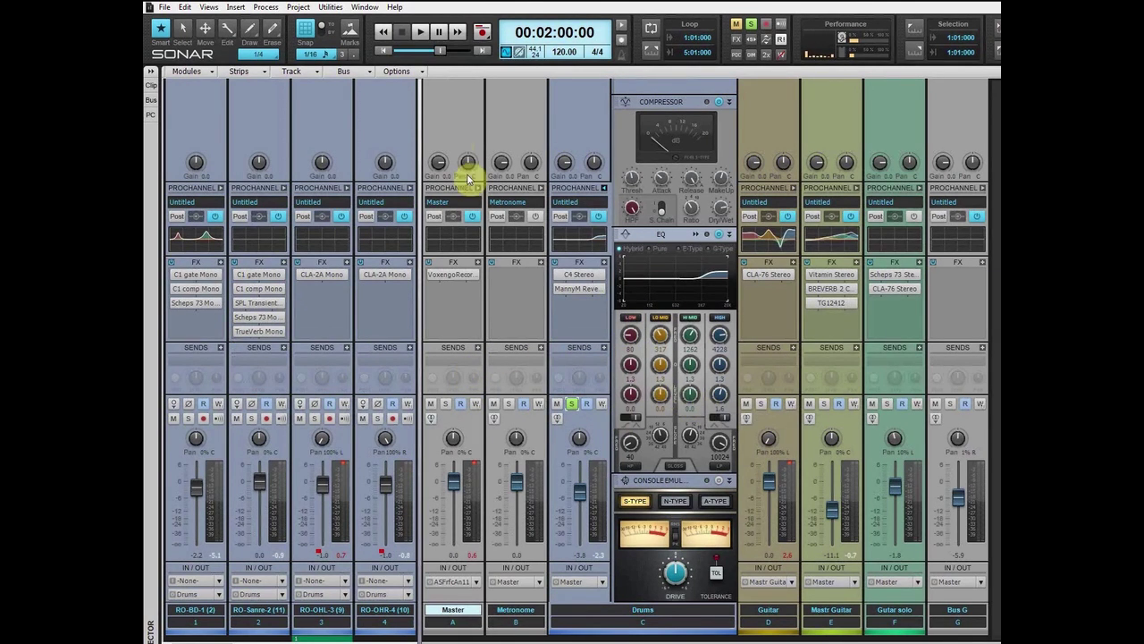
pyautogui.click(418, 32)
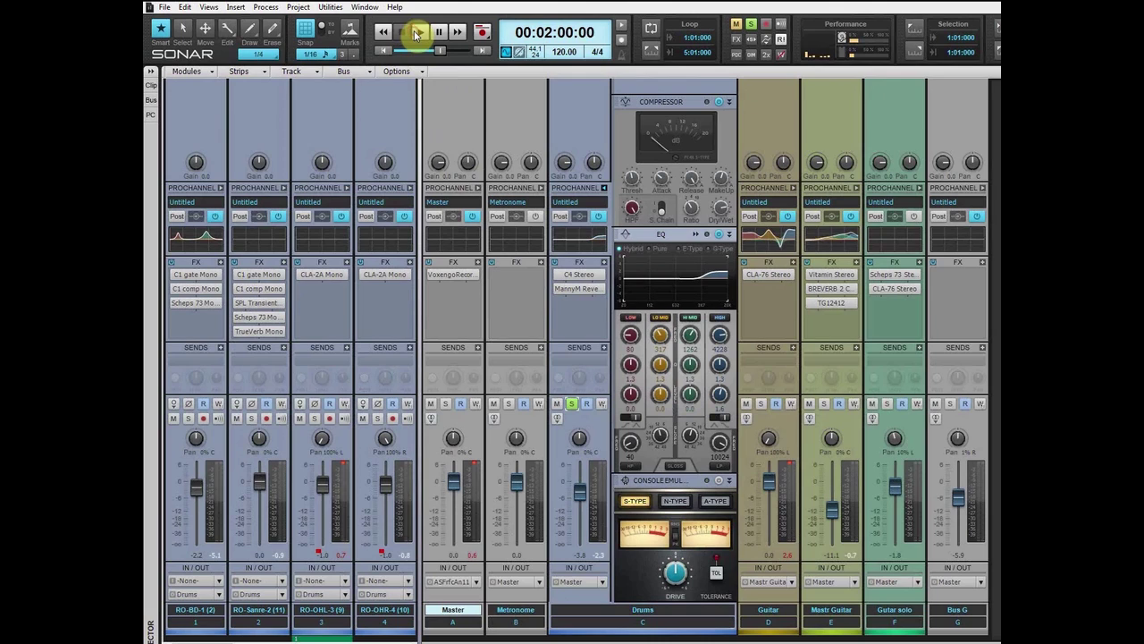
pyautogui.click(571, 403)
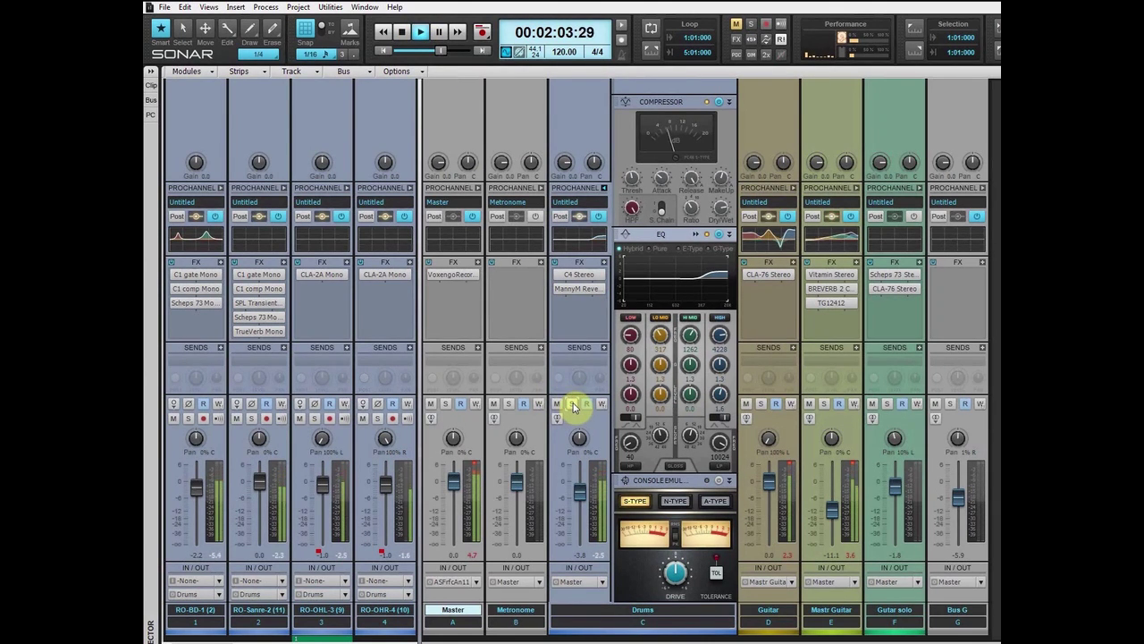